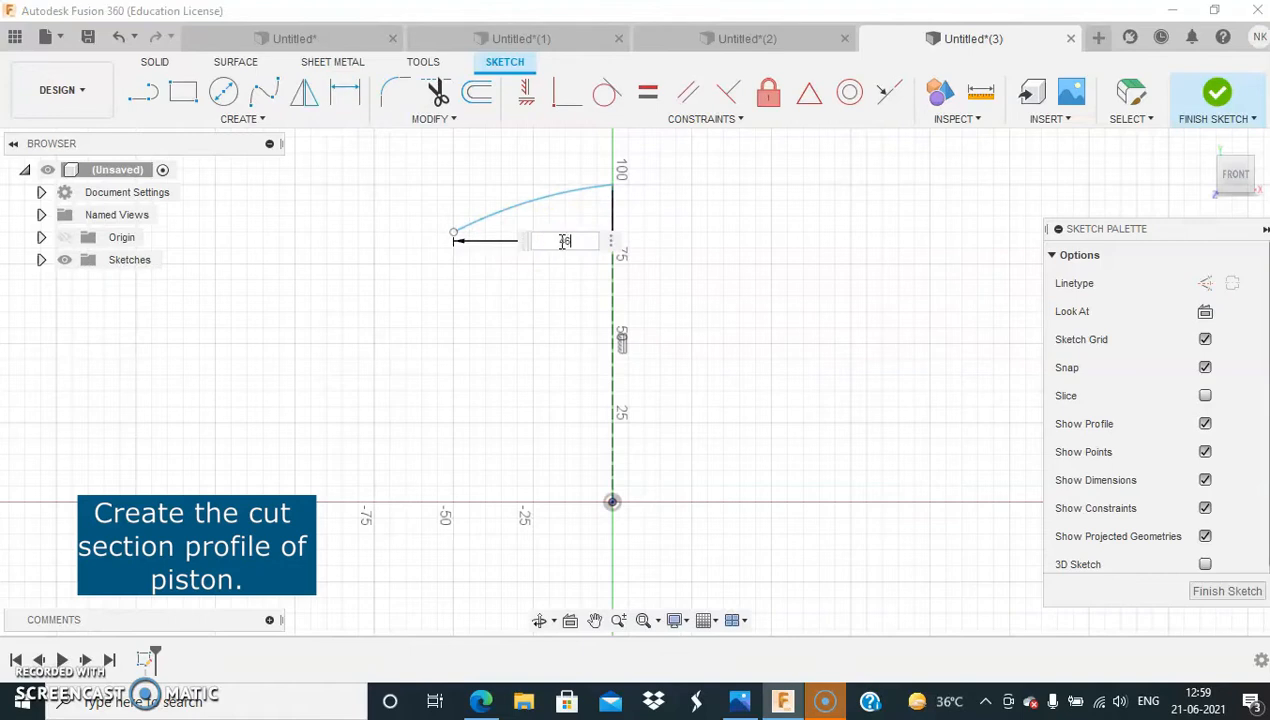
Dimension the radius of the piston crown arc and set it to 186.5 mm.
left_click(345, 95)
left_click(530, 203)
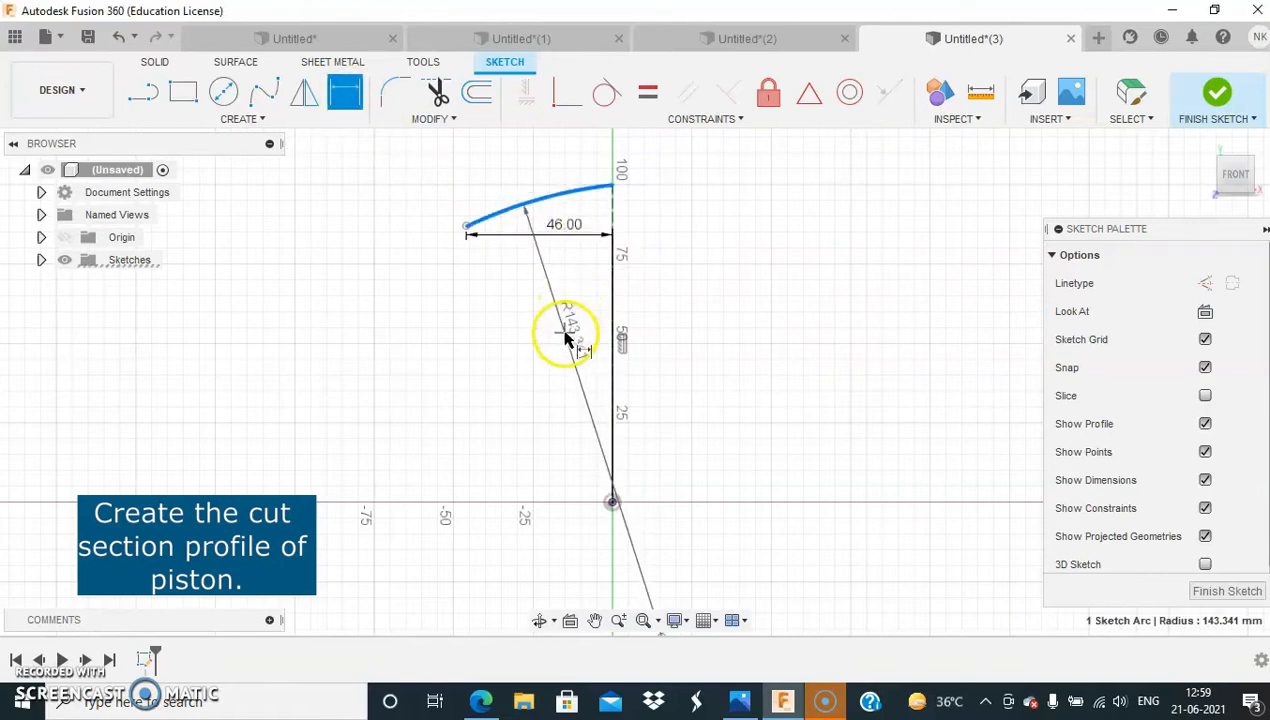
left_click(572, 350)
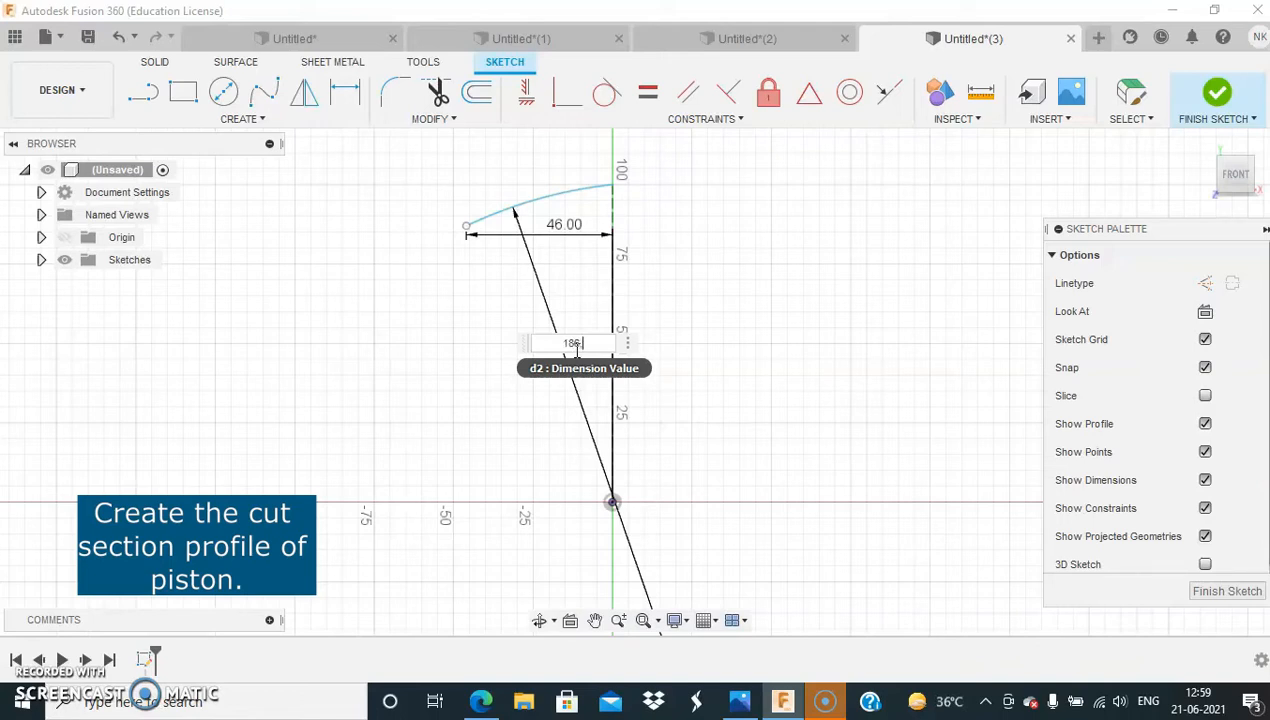
type("186.5")
key("Return")
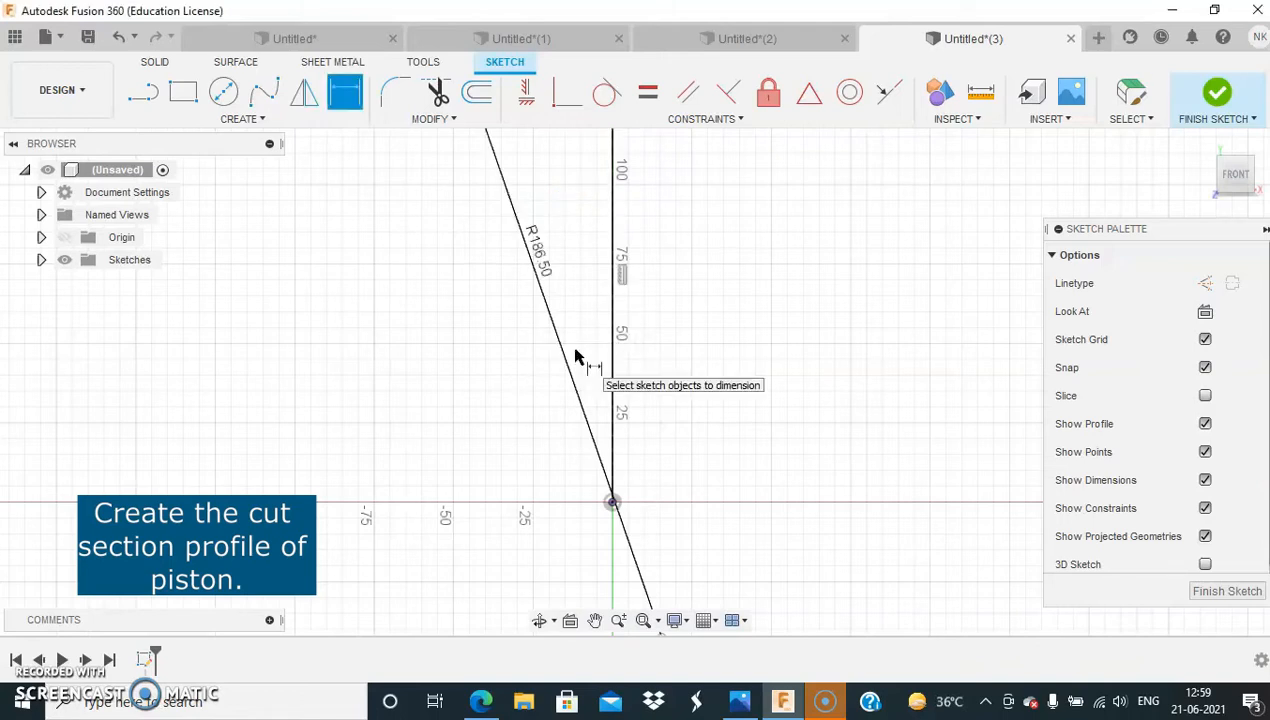
scroll(620, 347, "down", 3)
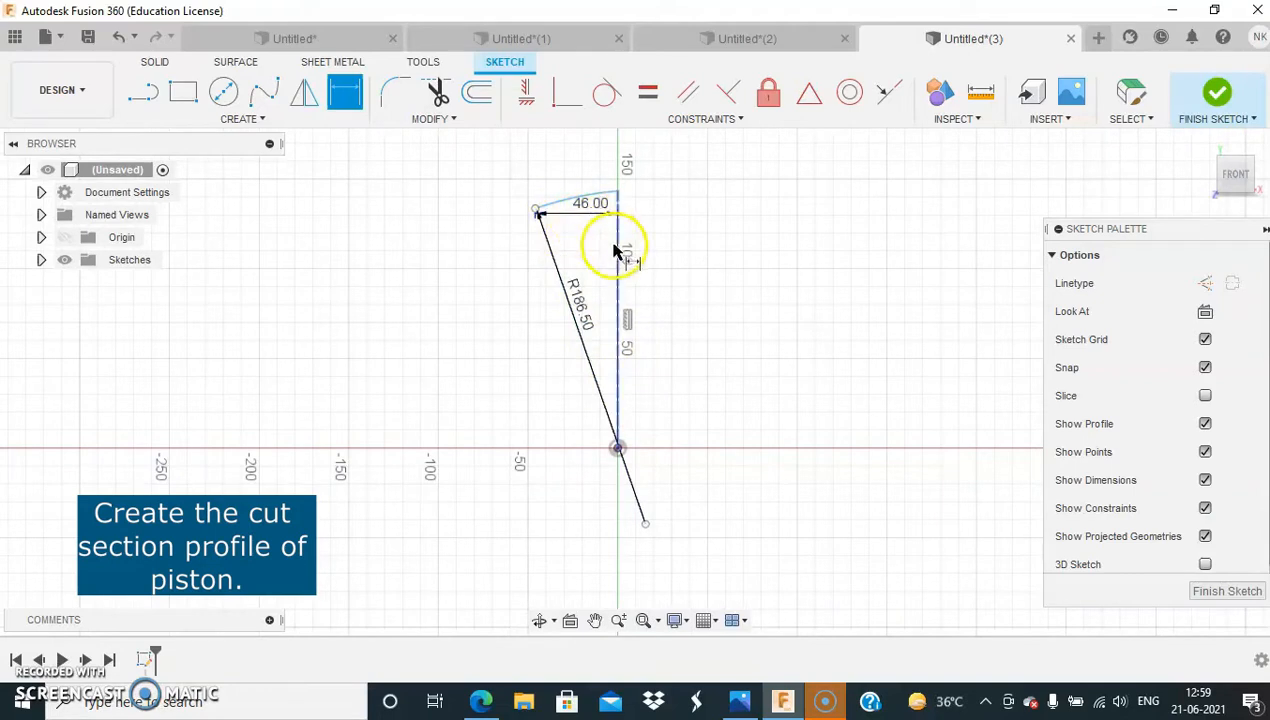
key("Escape")
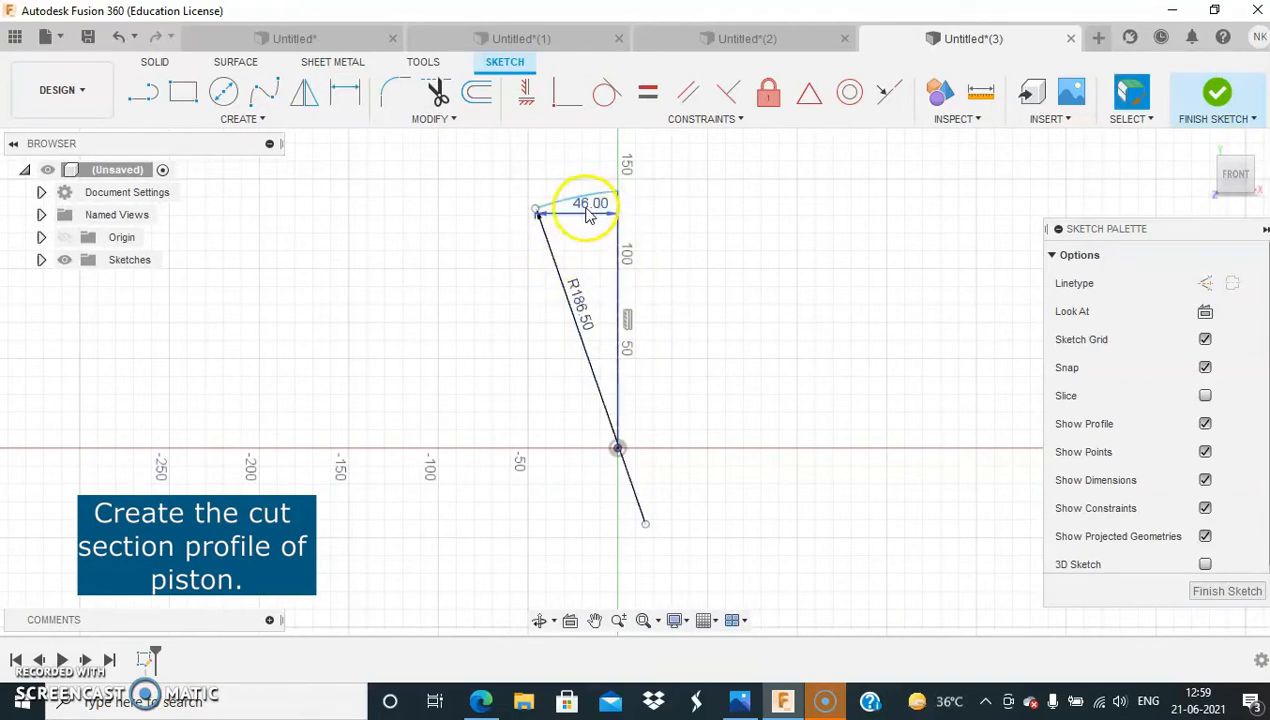
Sketch a 9 mm line straight down from the crown arc's outer end, followed by a 3.5 mm horizontal line inward.
scroll(588, 213, "up", 3)
left_click(143, 92)
left_click(471, 217)
type("9")
key("Return")
type("3.")
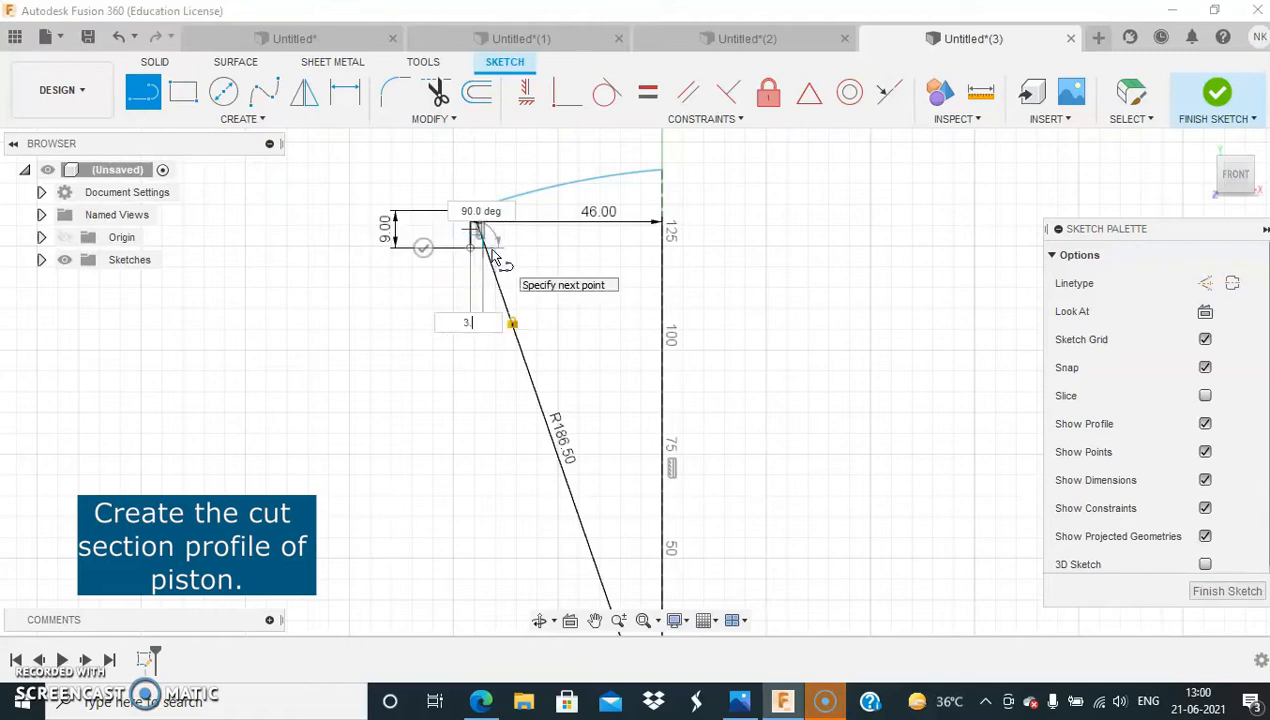
type("5")
key("Return")
Complete the first 3 mm high, 3.5 mm deep ring groove, then add a 2 mm land and the second groove's top edge and 3 mm wall.
scroll(488, 255, "up", 5)
type("3")
key("Return")
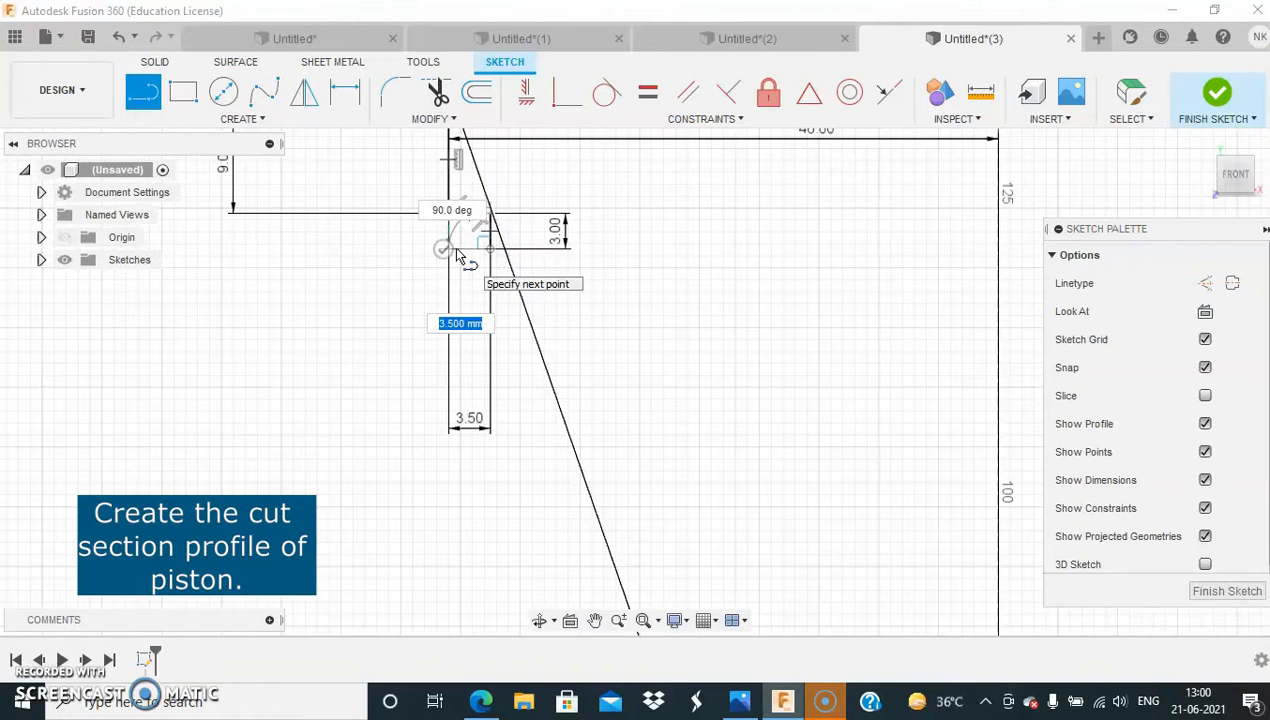
type("2")
key("Return")
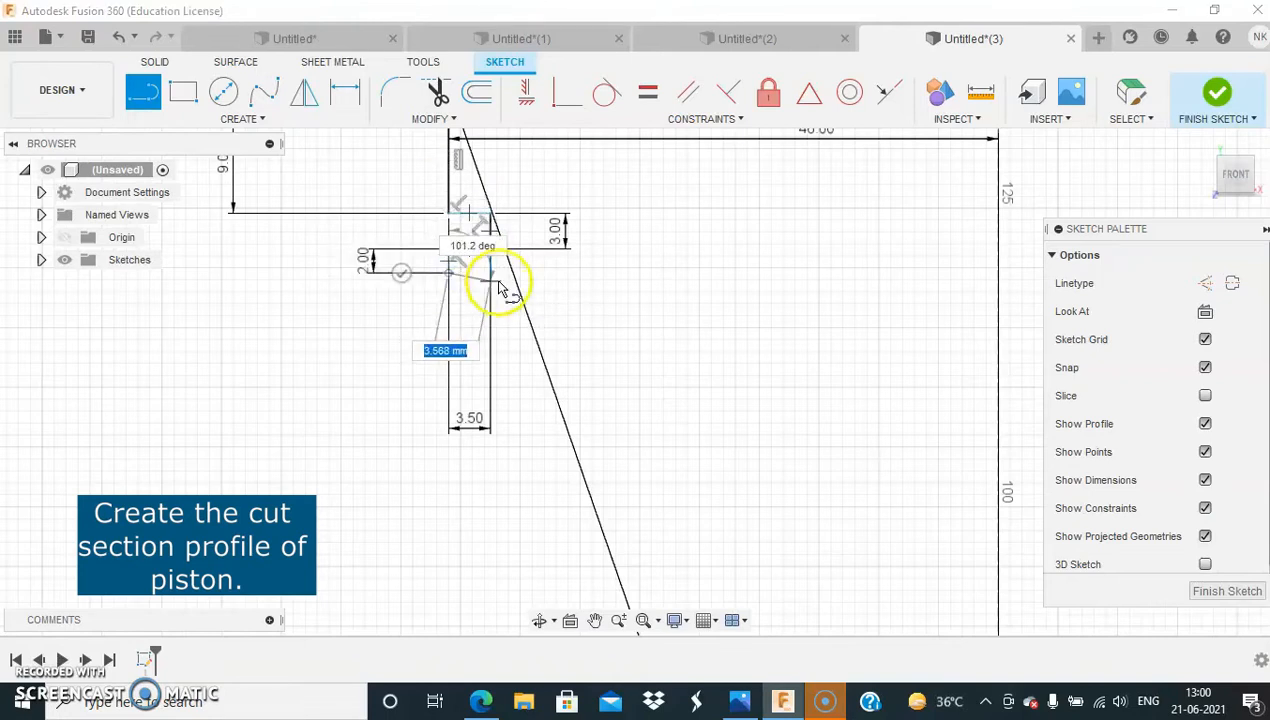
left_click(501, 273)
type("3")
key("Return")
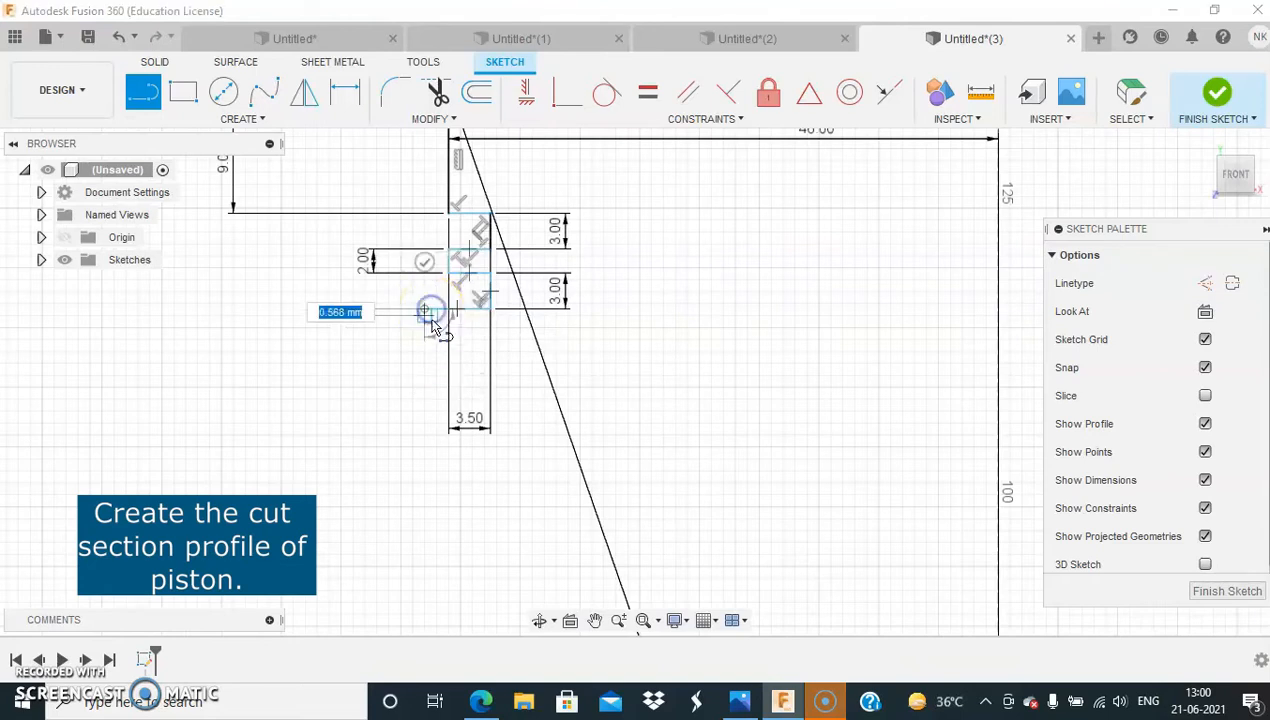
Close the second ring groove outward, then sketch a 2 mm land and the third groove's top edge and 3 mm inner wall.
key("Escape")
left_click(152, 99)
left_click(449, 309)
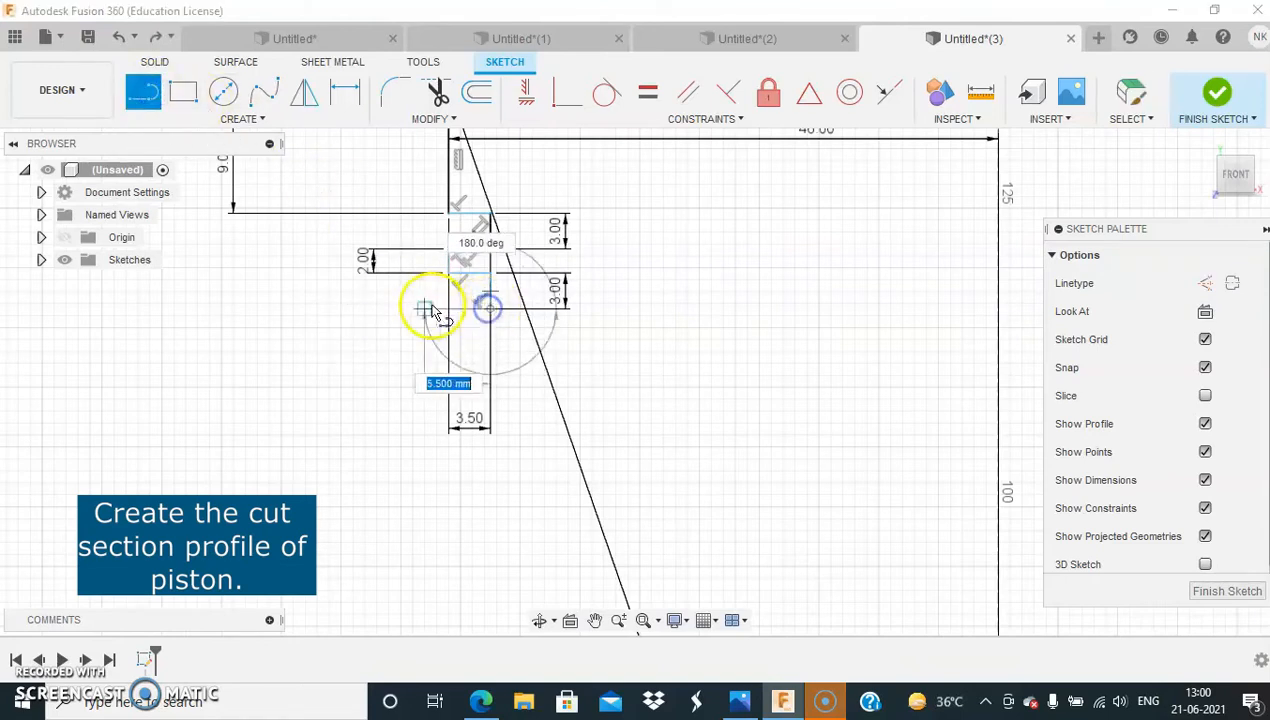
type("2")
key("Return")
left_click(492, 345)
type("3")
key("Return")
Close the third ring groove with a 3.5 mm line, then add a 2 mm land and the fourth groove's top edge and 3 mm wall.
type("3.5")
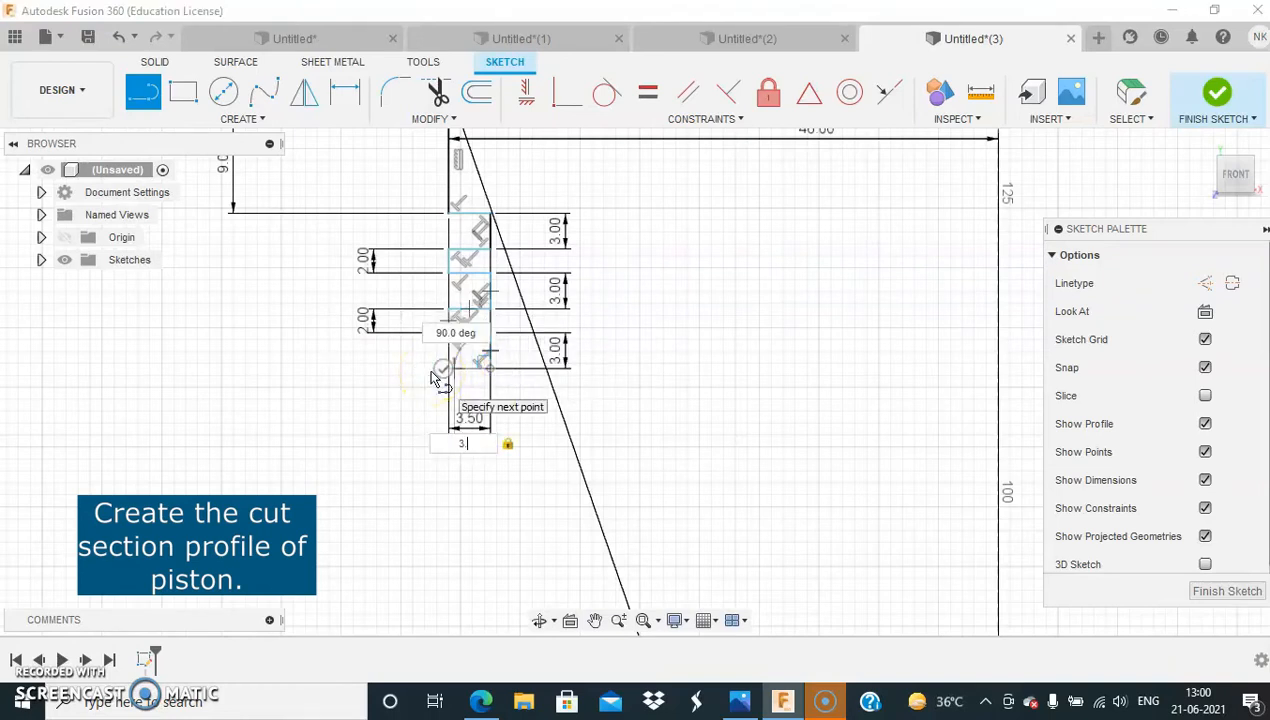
key("Return")
type("2")
key("Return")
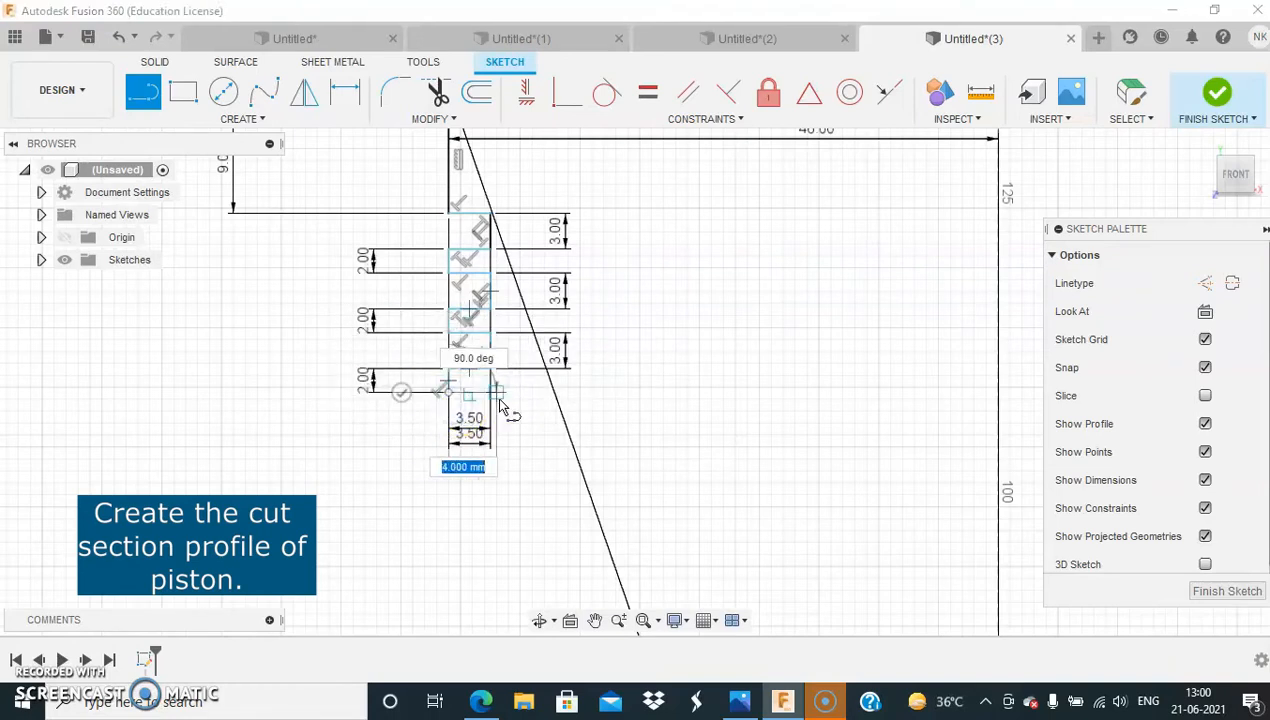
left_click(490, 391)
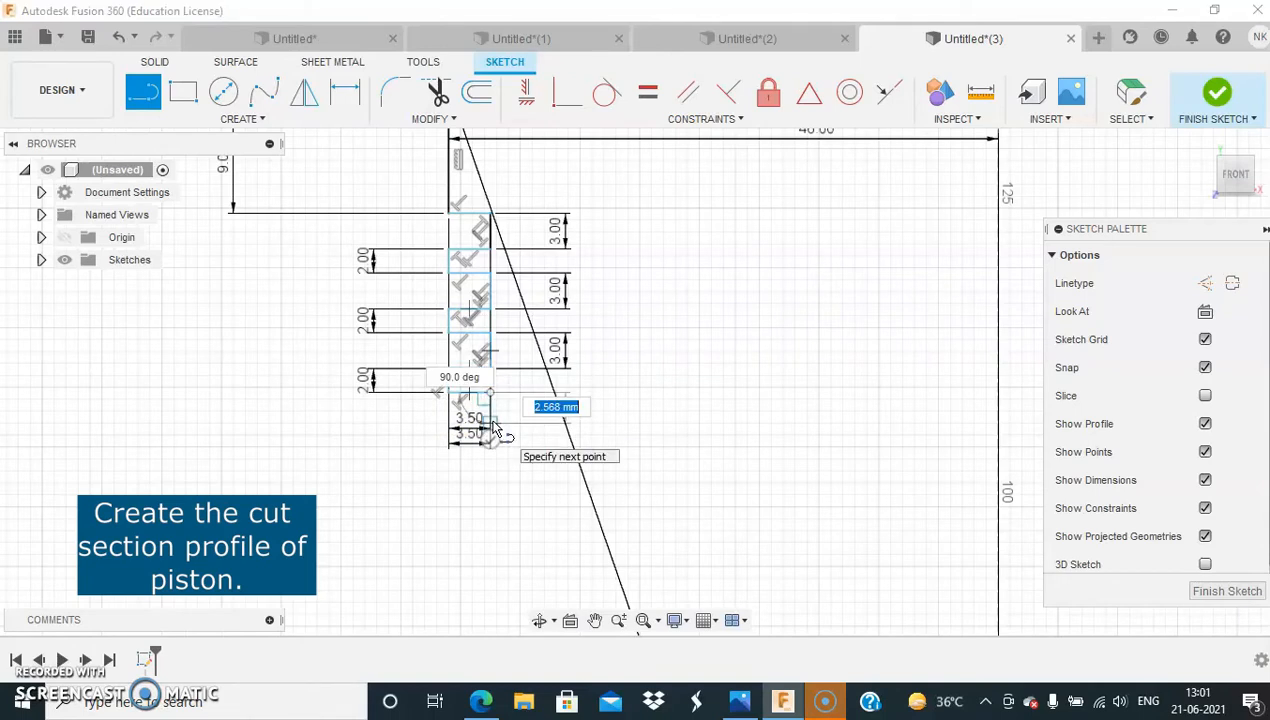
key("Return")
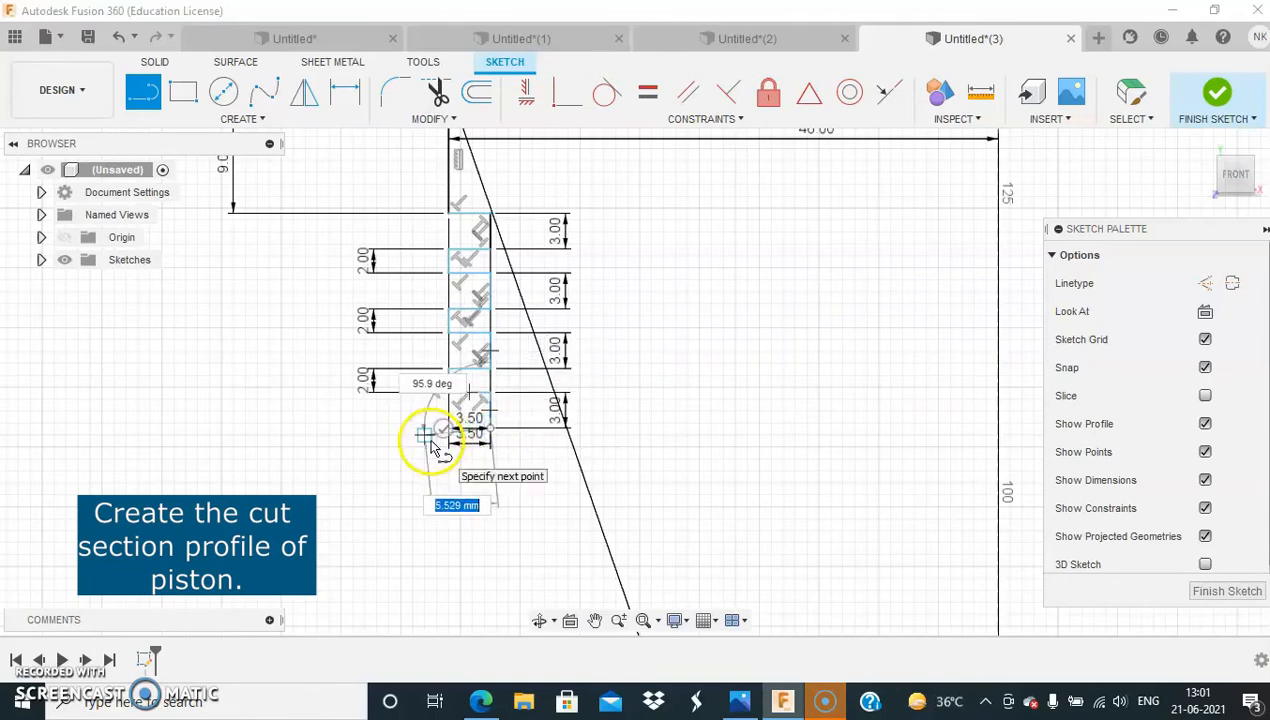
Close the fourth ring groove with a 3.5 mm line outward, then sketch a 2 mm land and a 3.5 mm line back inward.
type("3.5")
key("Return")
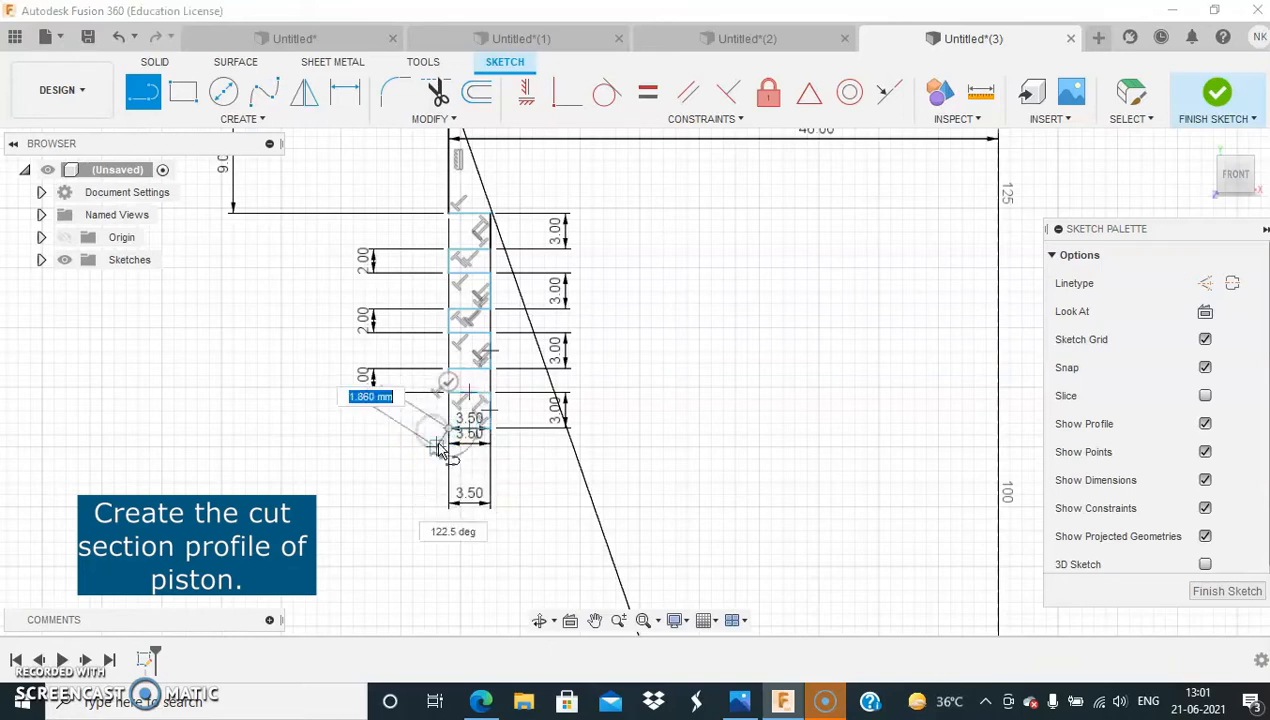
key("Return")
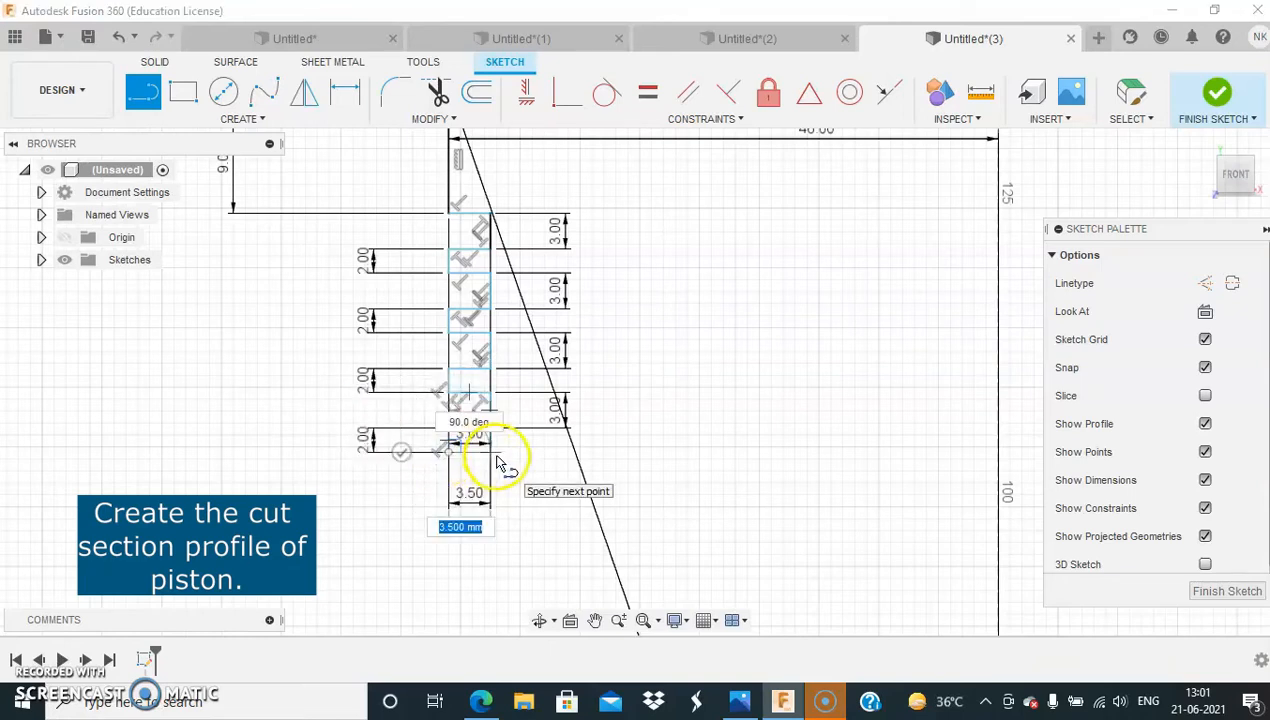
key("Return")
Sketch a 30 mm vertical line down from the inner end of the lowest land for the recessed skirt.
scroll(492, 520, "up", 2)
middle_click_drag(496, 539, 488, 425)
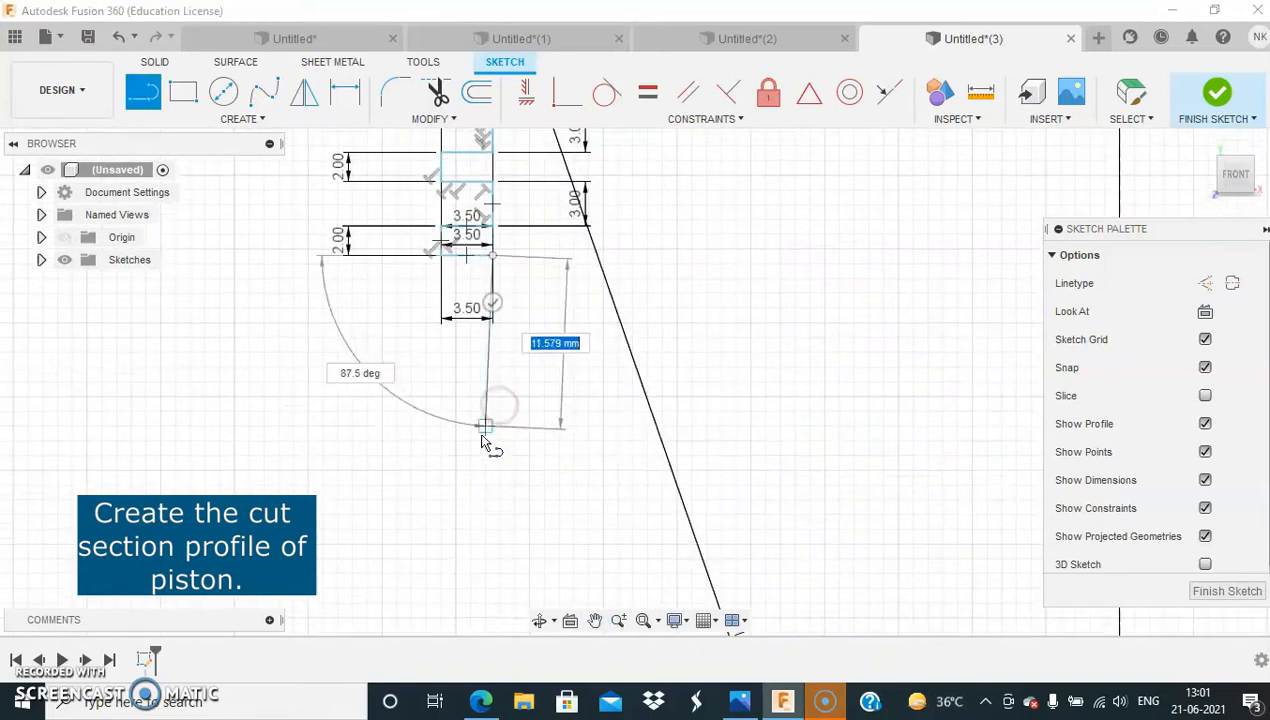
type("30")
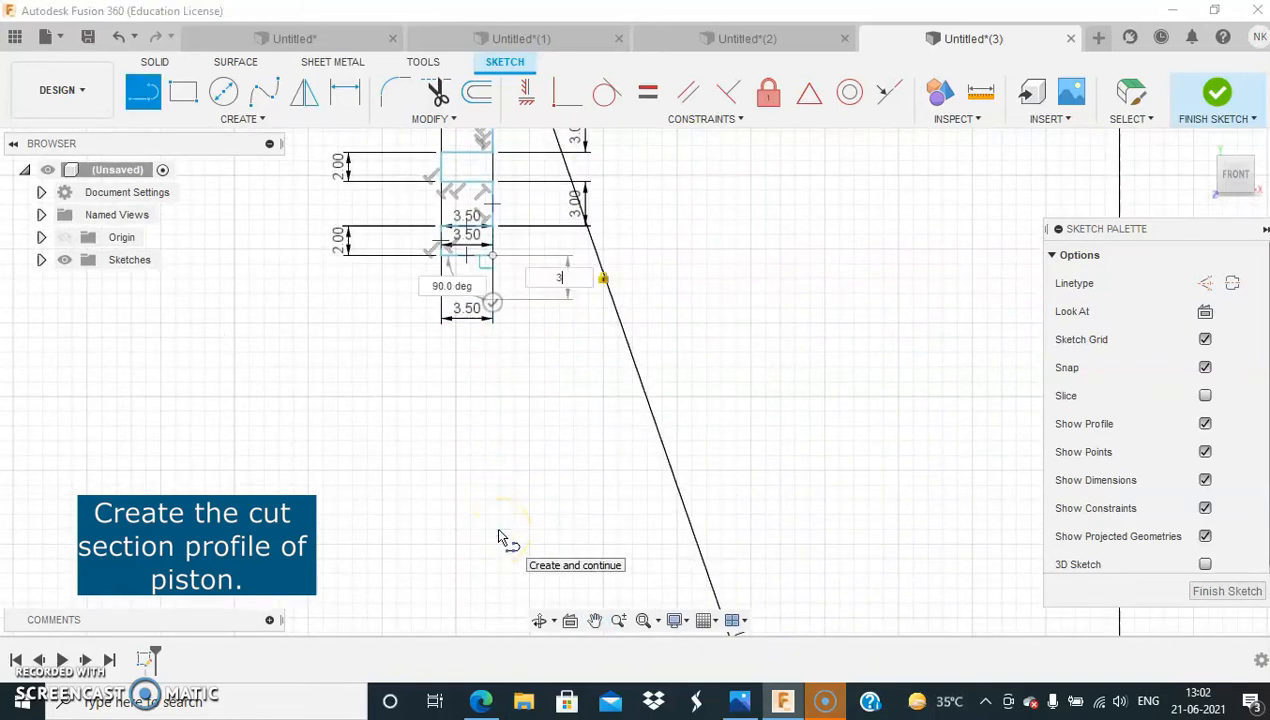
left_click(488, 578)
scroll(492, 570, "down", 1)
scroll(491, 570, "down", 3)
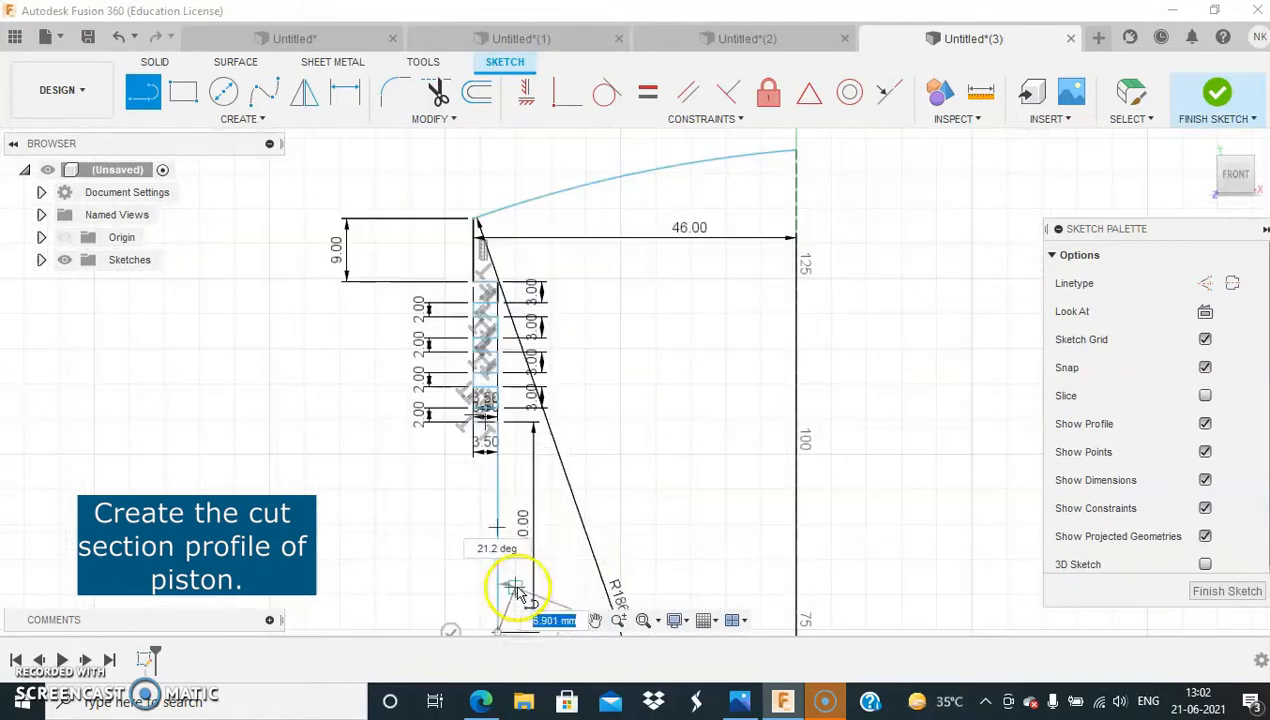
middle_click_drag(573, 555, 570, 307)
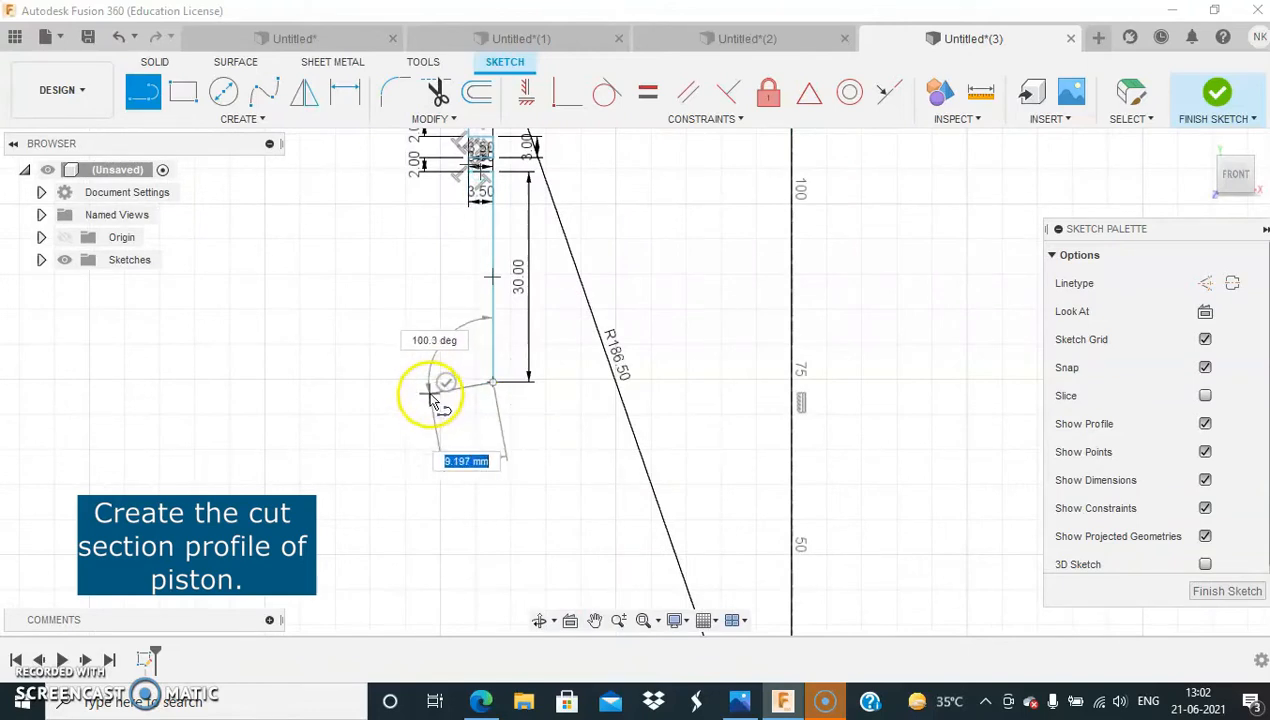
Sketch a 2 mm high land below the 30 mm line, flush with the outer edge, and the lower groove's top edge and 3 mm wall.
left_click(470, 388)
type("3")
key("BackSpace")
type("2")
key("Return")
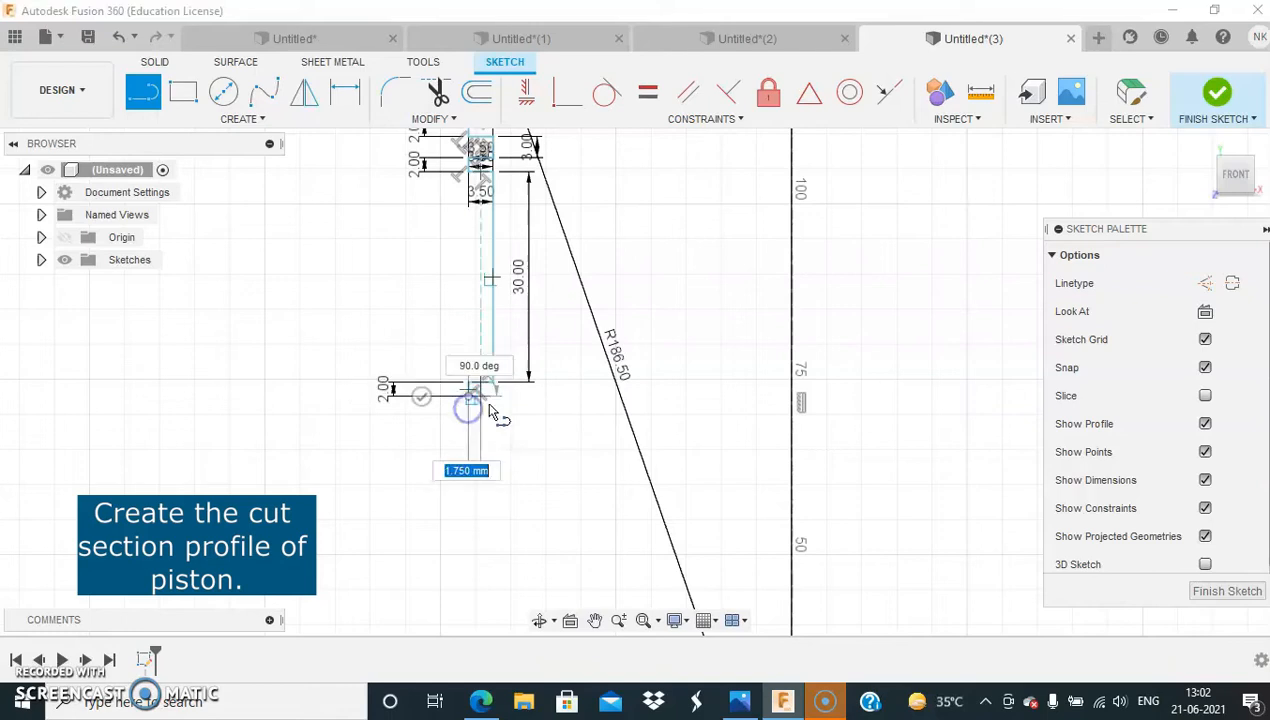
type("3")
key("Return")
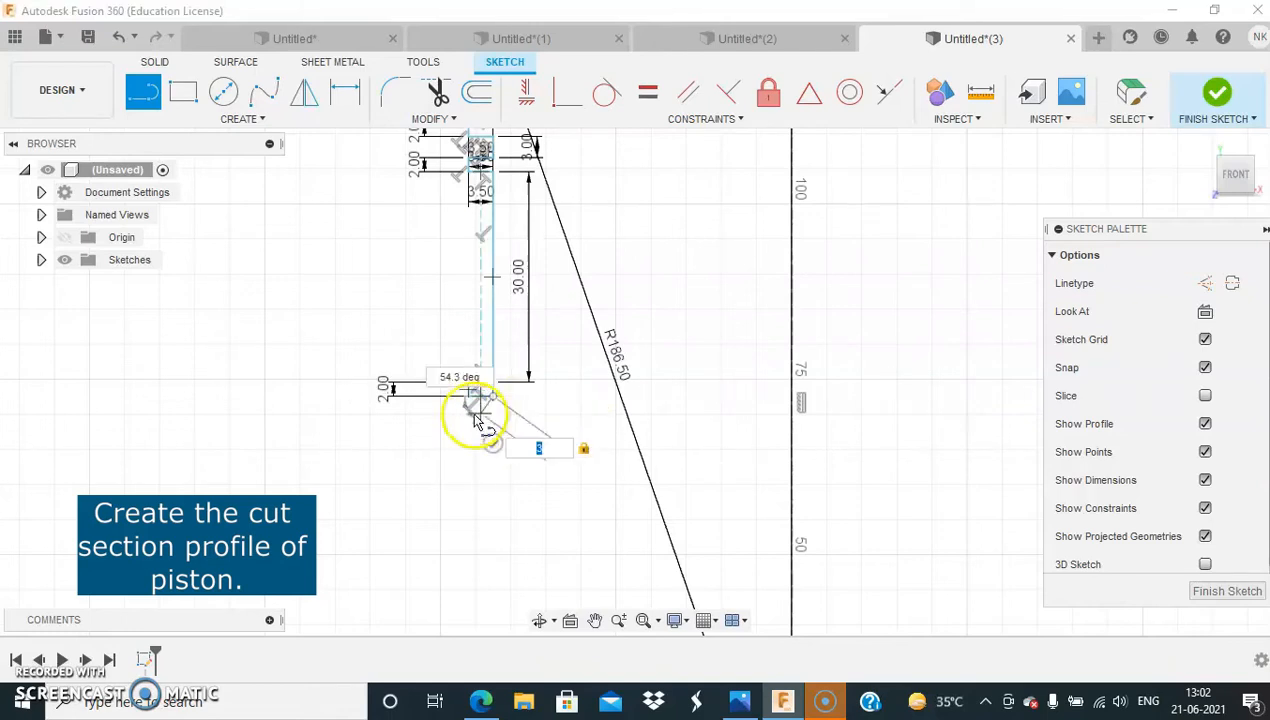
Close the lower groove outward and sketch the bottom rim with a 4 mm outer edge, 9 mm base and inner edge up to the 30 mm line's lower end level.
left_click(468, 420)
type("3")
key("BackSpace")
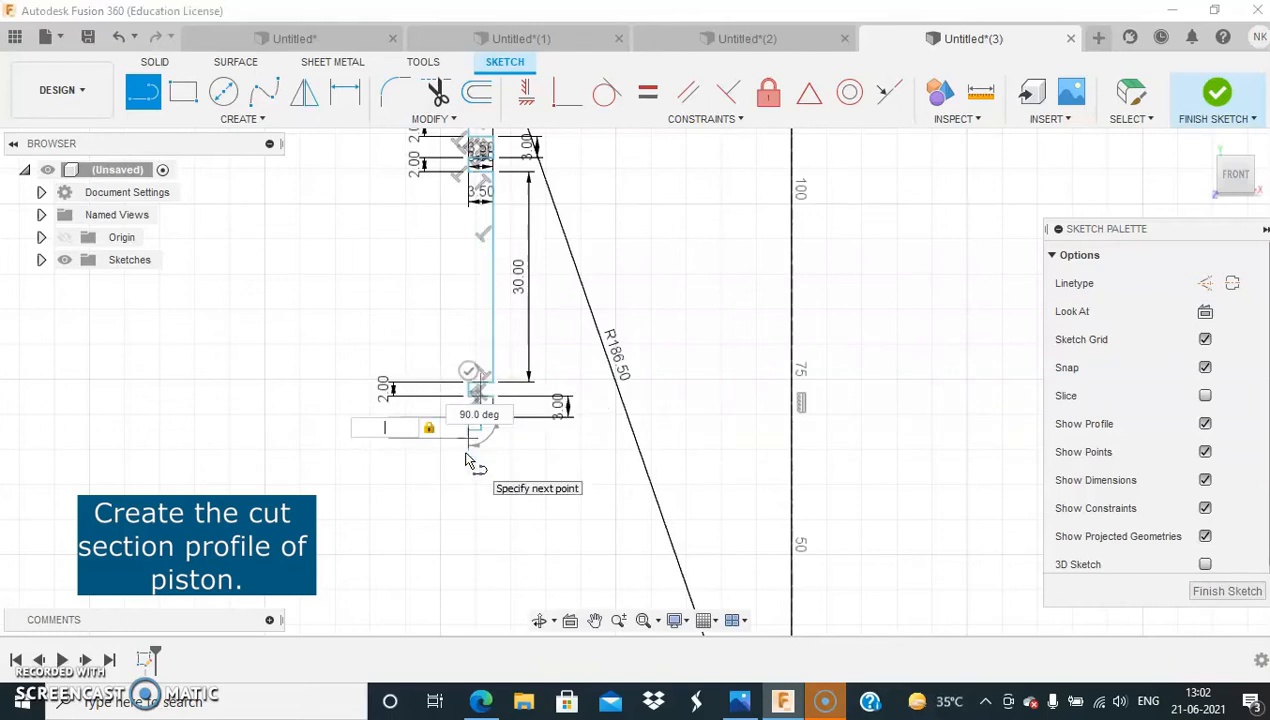
key("Return")
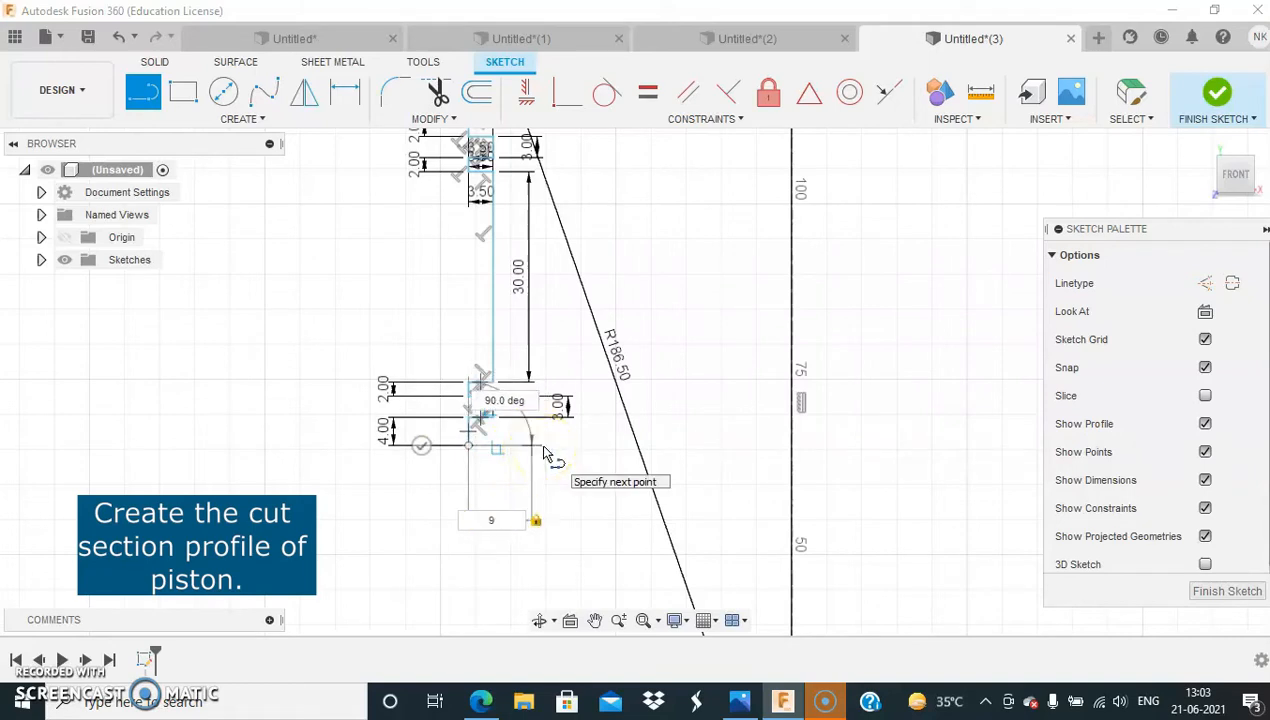
type("9")
left_click(540, 388)
left_click(531, 385)
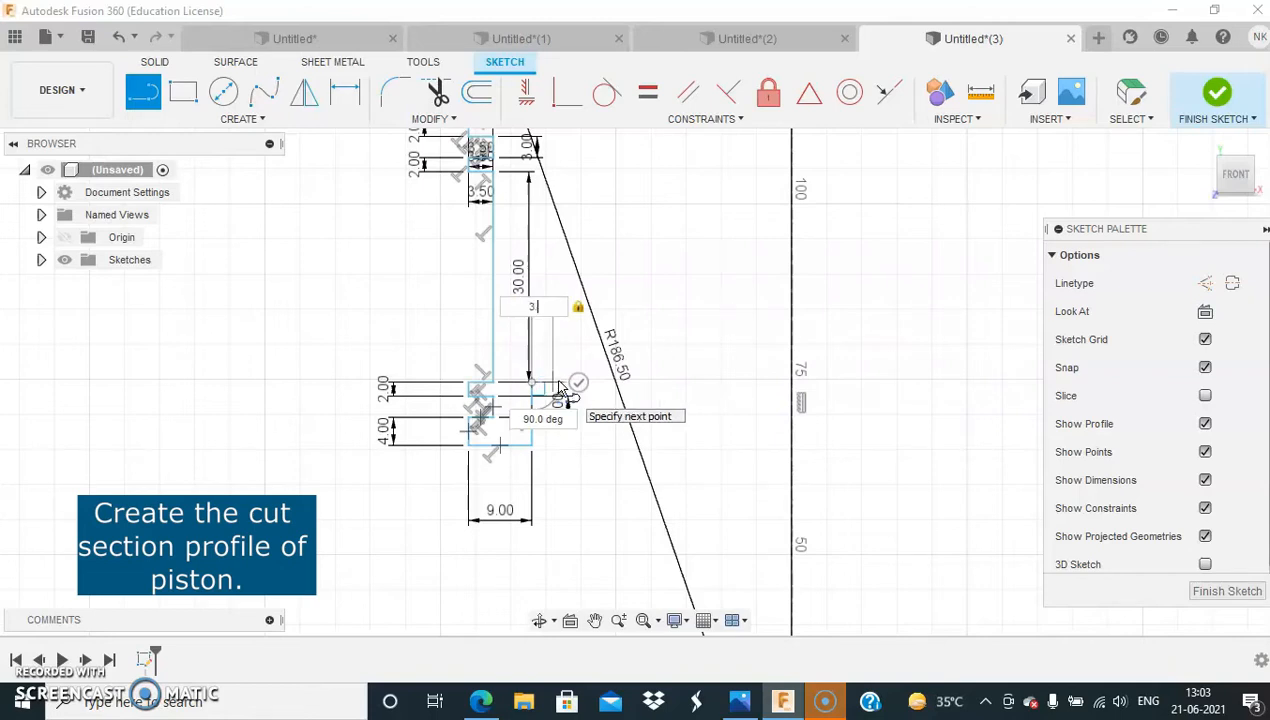
Sketch a 3.5 mm horizontal step inward from the rim's inner edge and a 30 mm vertical line upward from it.
left_click(560, 388)
scroll(565, 172, "up", 3)
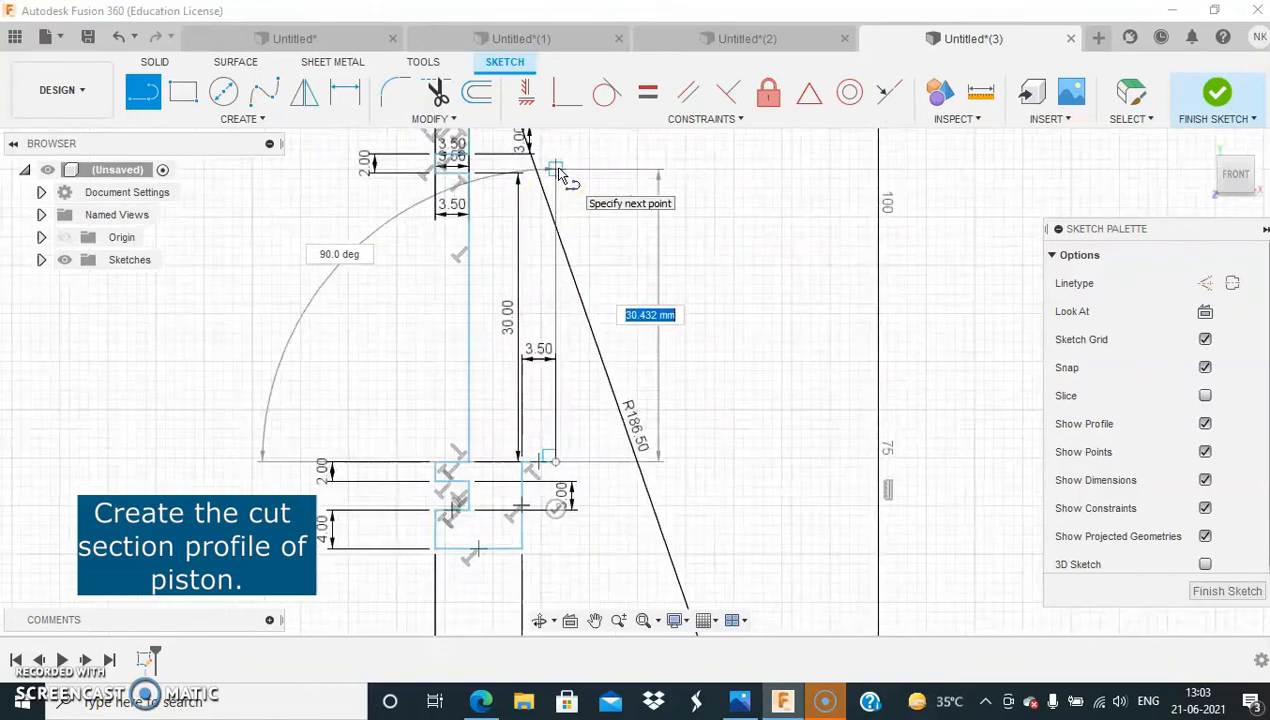
scroll(558, 178, "up", 2)
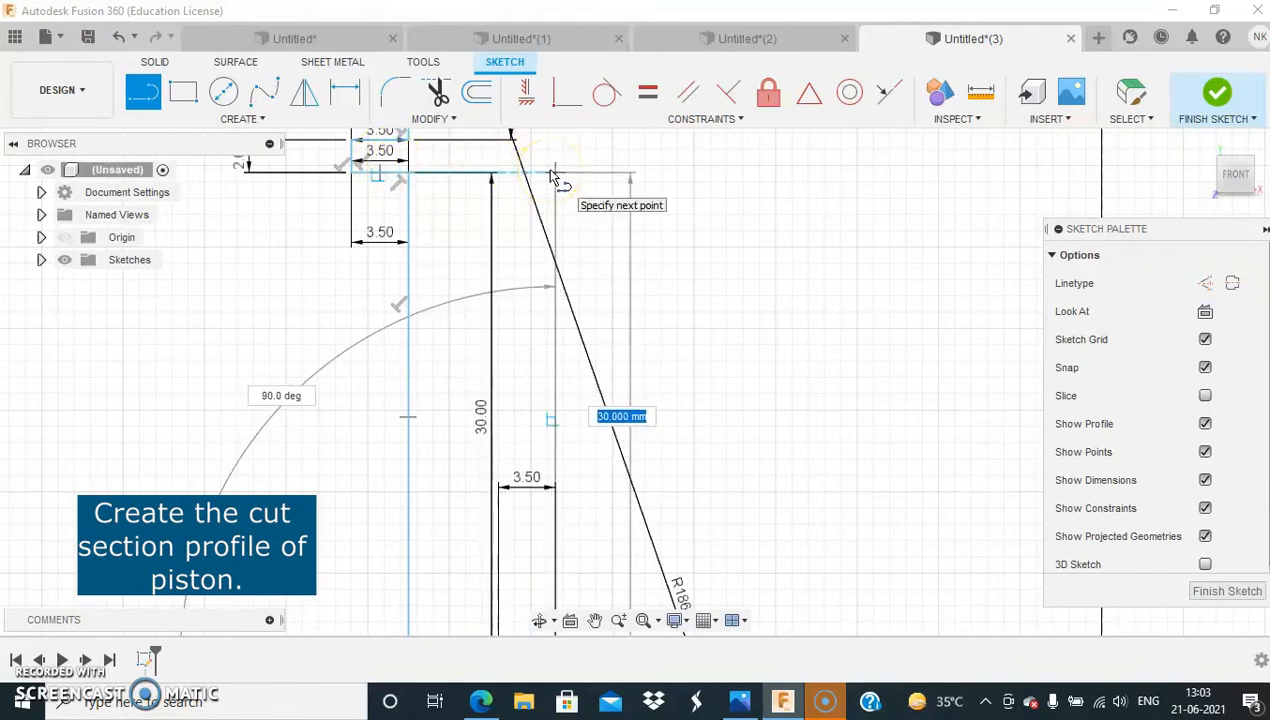
scroll(553, 174, "down", 3)
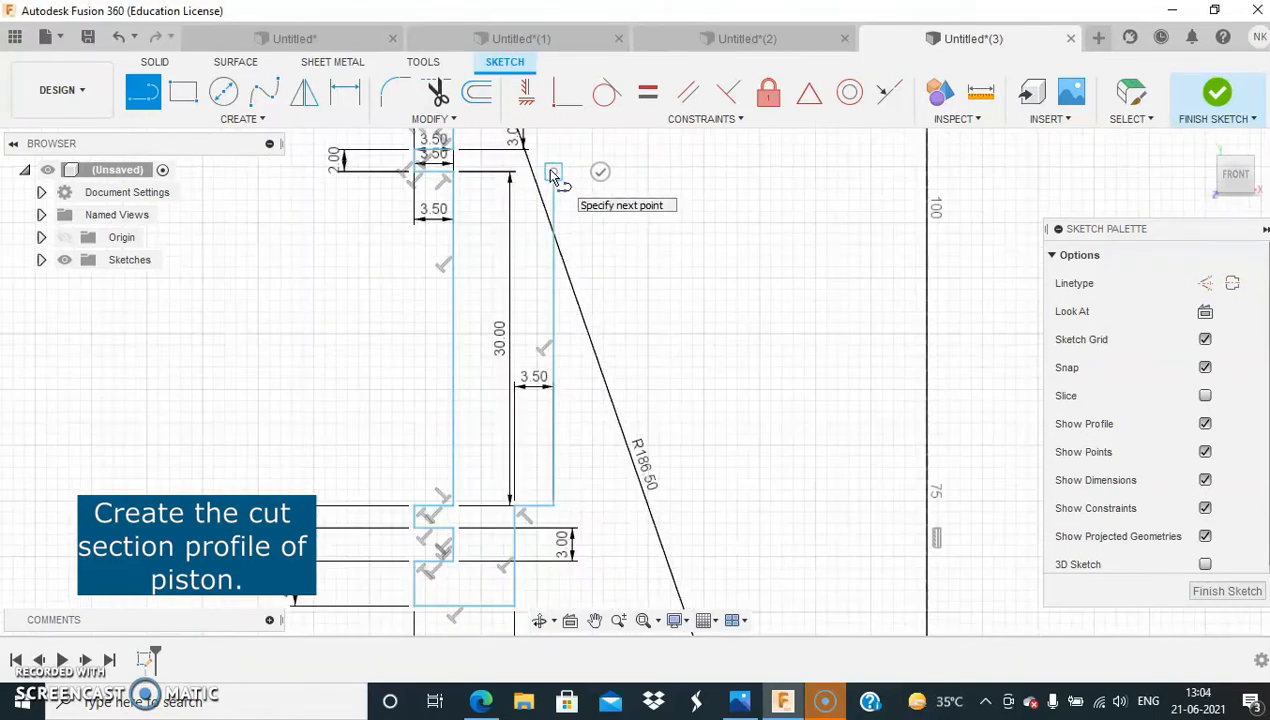
scroll(553, 168, "up", 1)
left_click(549, 157)
Sketch a horizontal line back outward in line with the rim's inner edge and a vertical line about 24 mm up towards the crown.
scroll(549, 157, "up", 1)
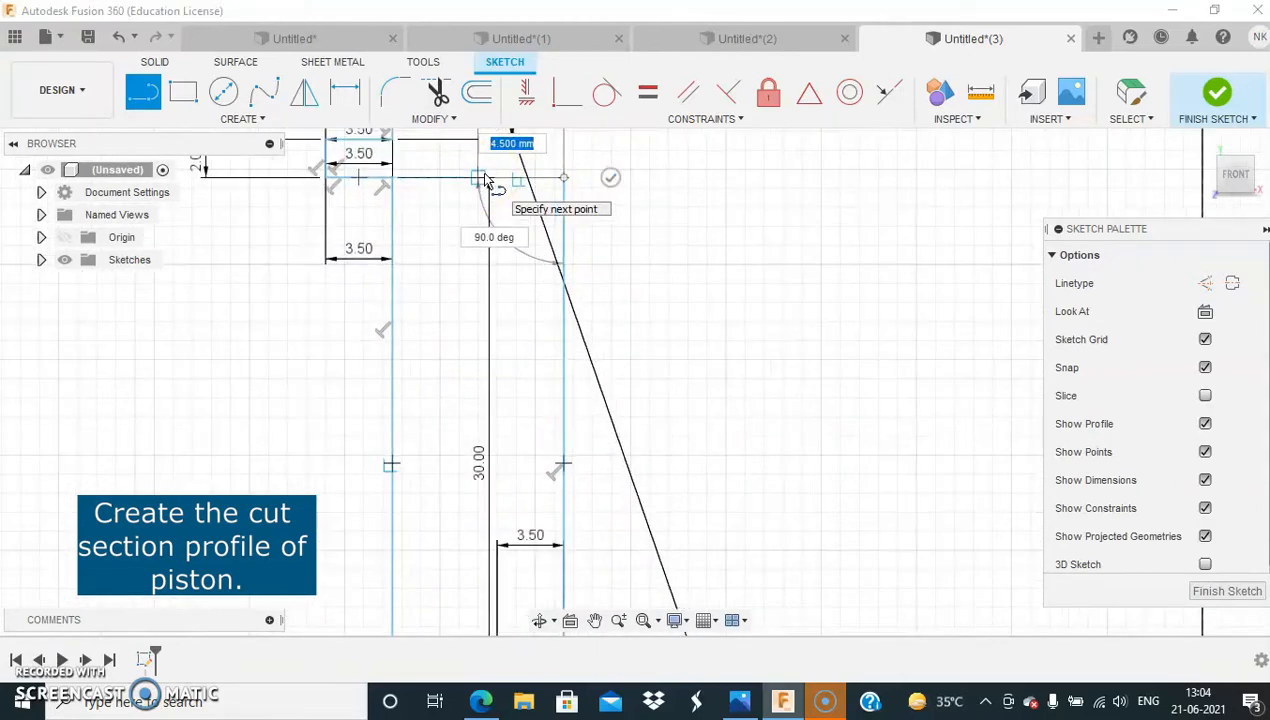
left_click(490, 180)
scroll(498, 183, "down", 2)
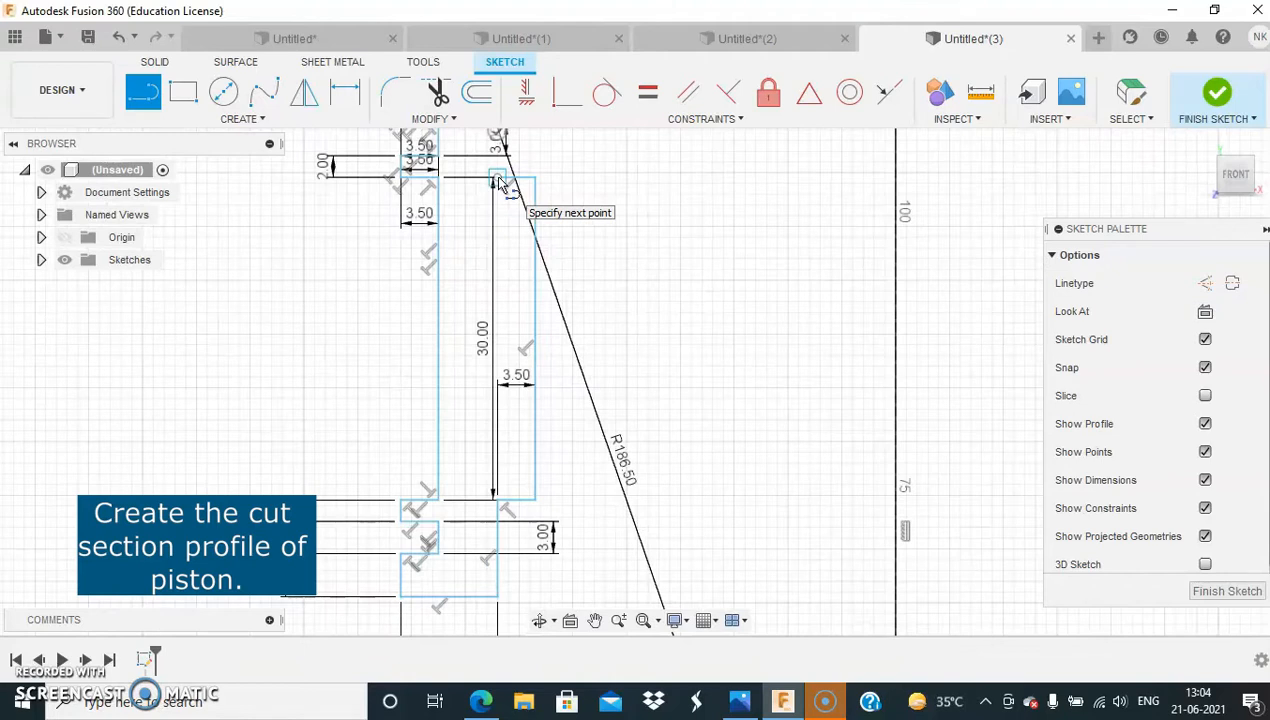
middle_click_drag(499, 182, 483, 353)
middle_click_drag(476, 161, 460, 379)
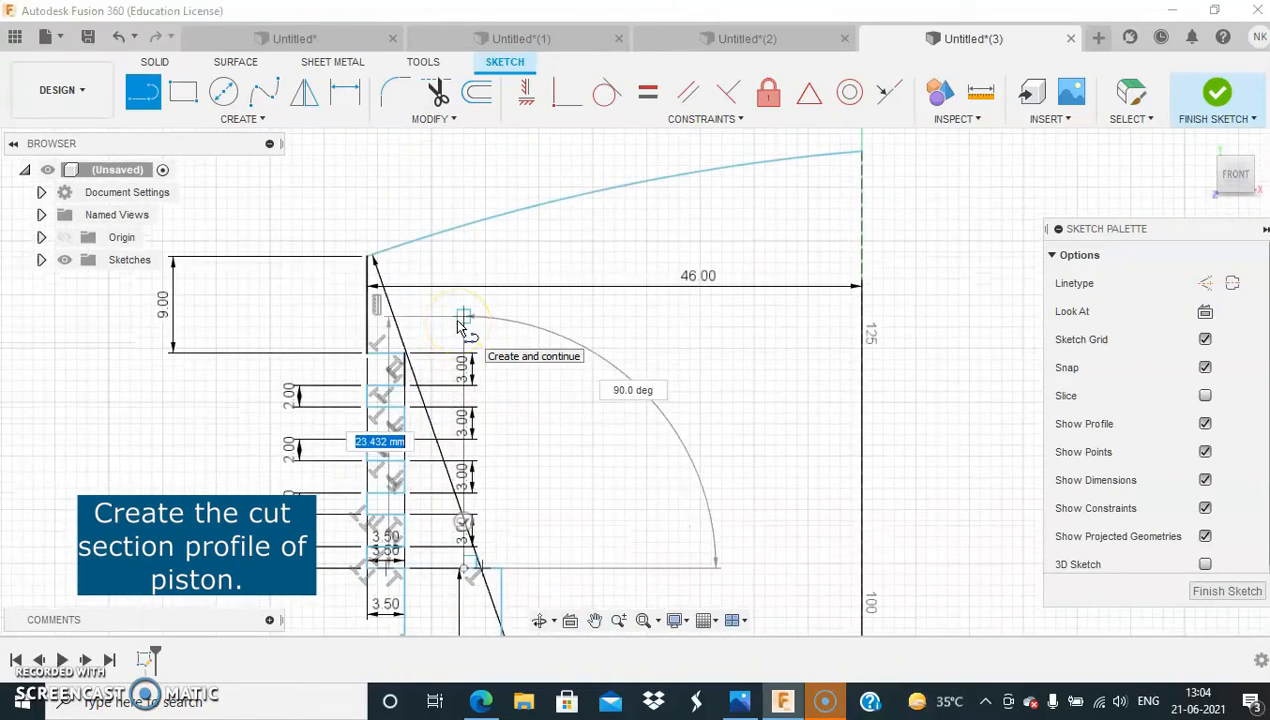
left_click(470, 311)
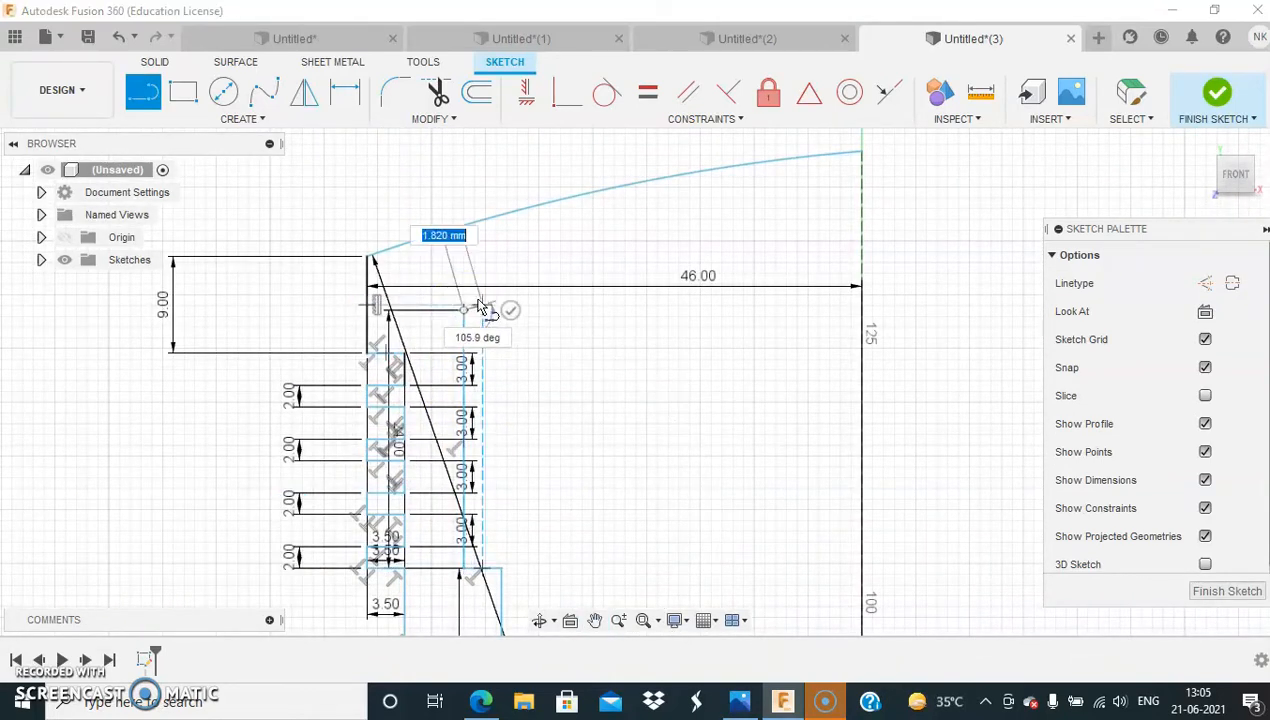
Close the piston profile with a horizontal line under the crown to the centre axis and a vertical line up to the arc's end.
left_click(866, 316)
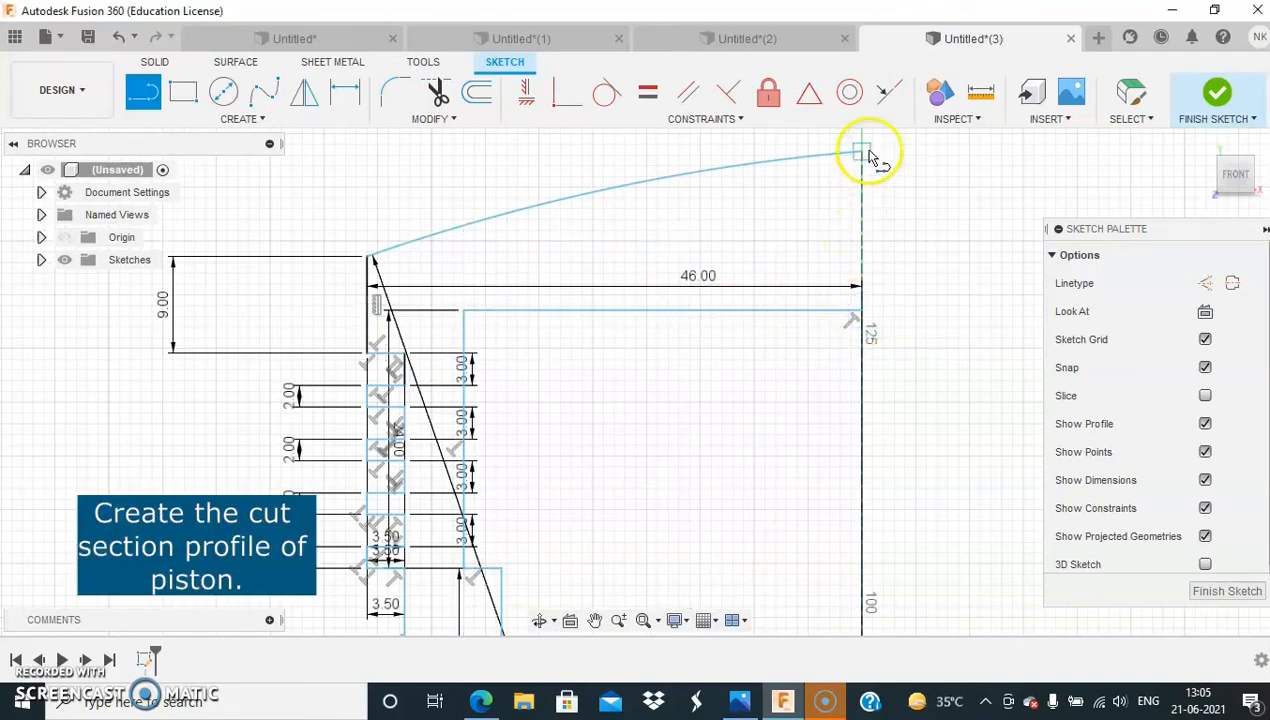
left_click(861, 153)
key("Escape")
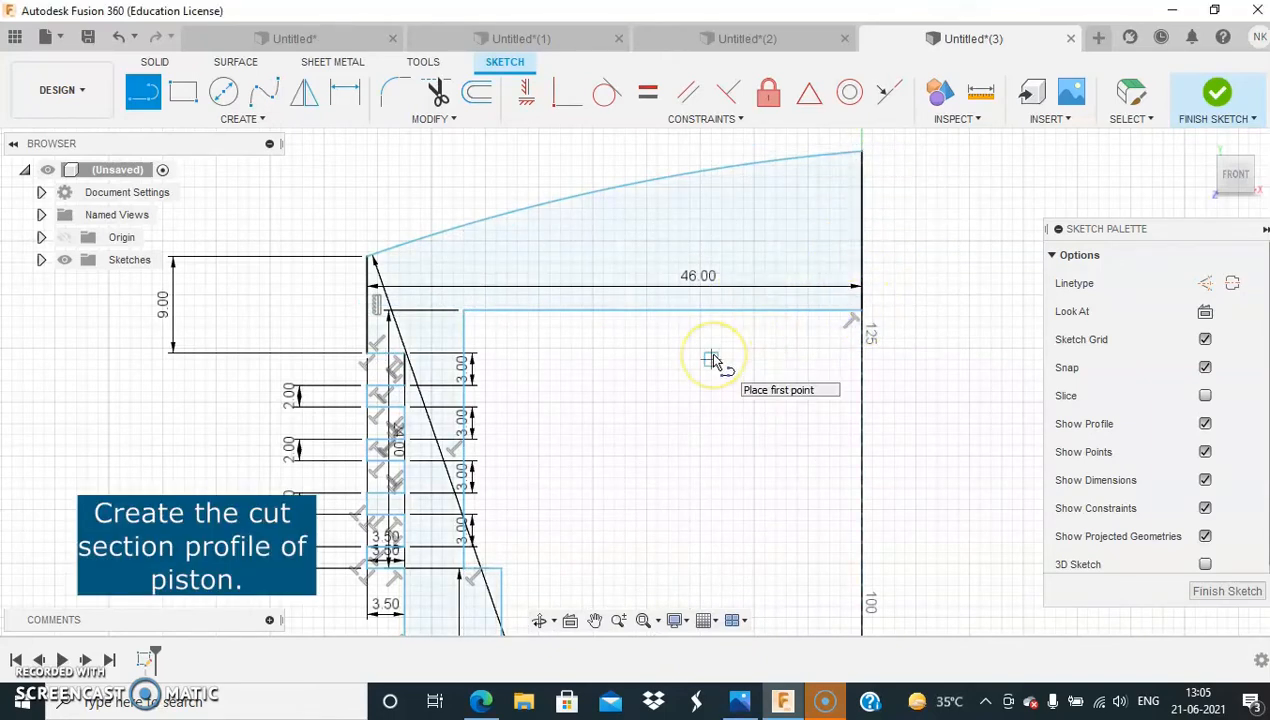
scroll(717, 362, "down", 4)
scroll(658, 334, "down", 2)
key("Escape")
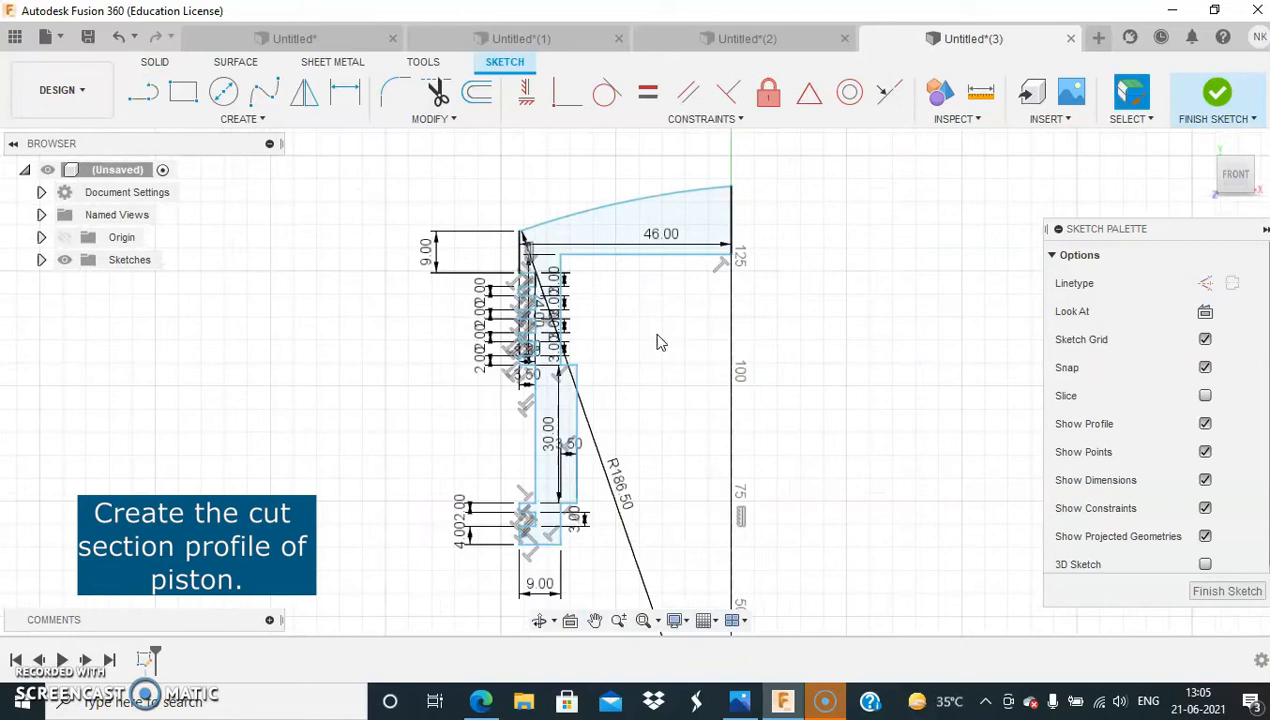
Hide the sketch dimensions and constraints, and fillet the two outer corners of the waist recess with a 3 mm radius.
left_click(1205, 480)
left_click(1205, 508)
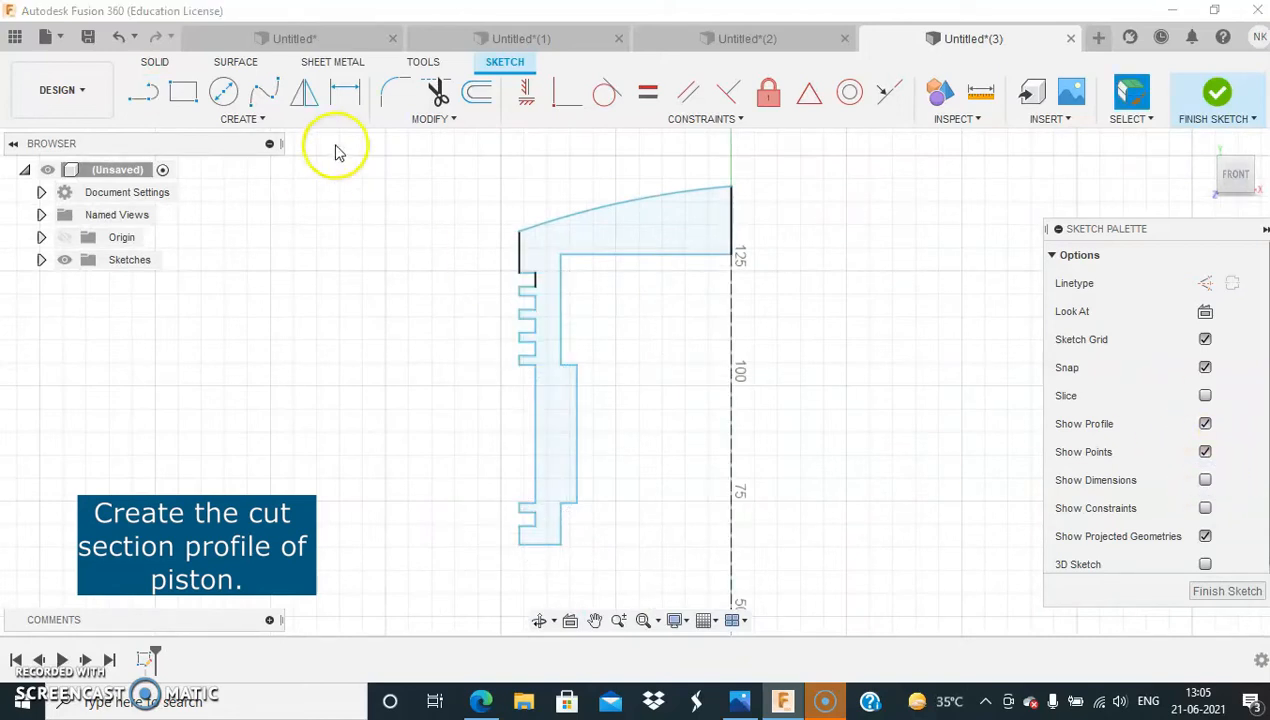
left_click(395, 92)
left_click(533, 368)
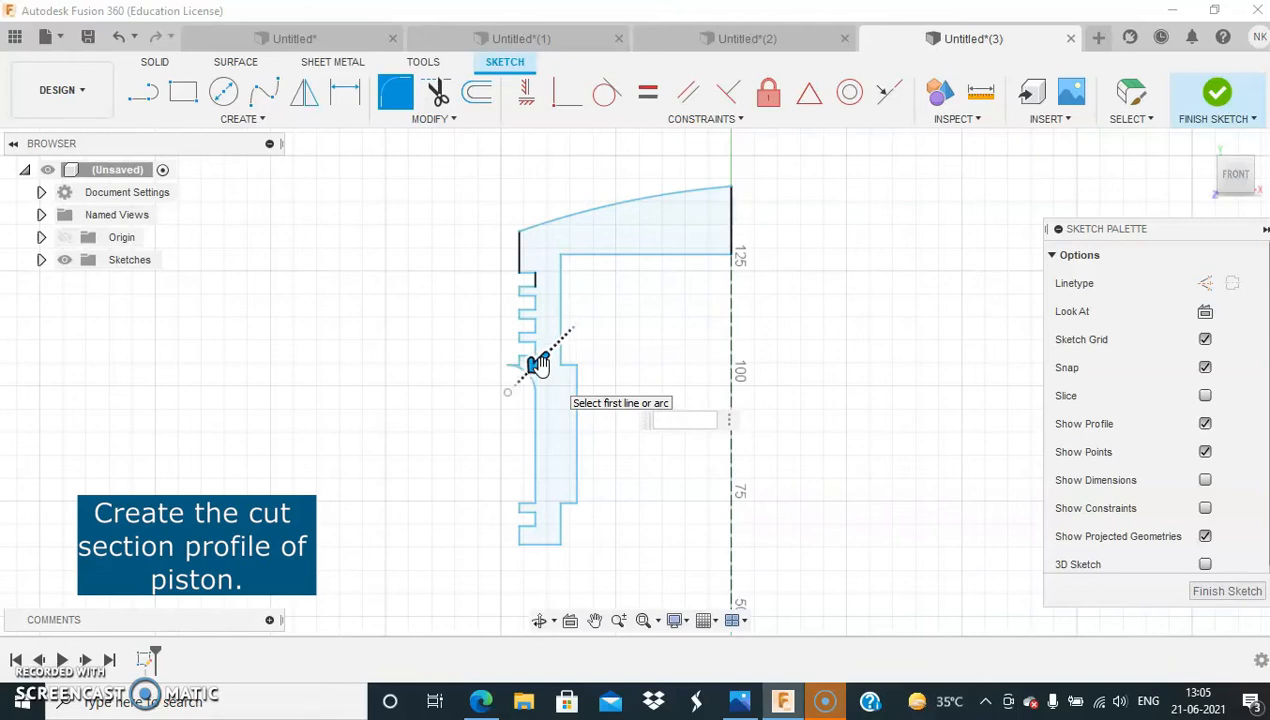
type("3")
key("Return")
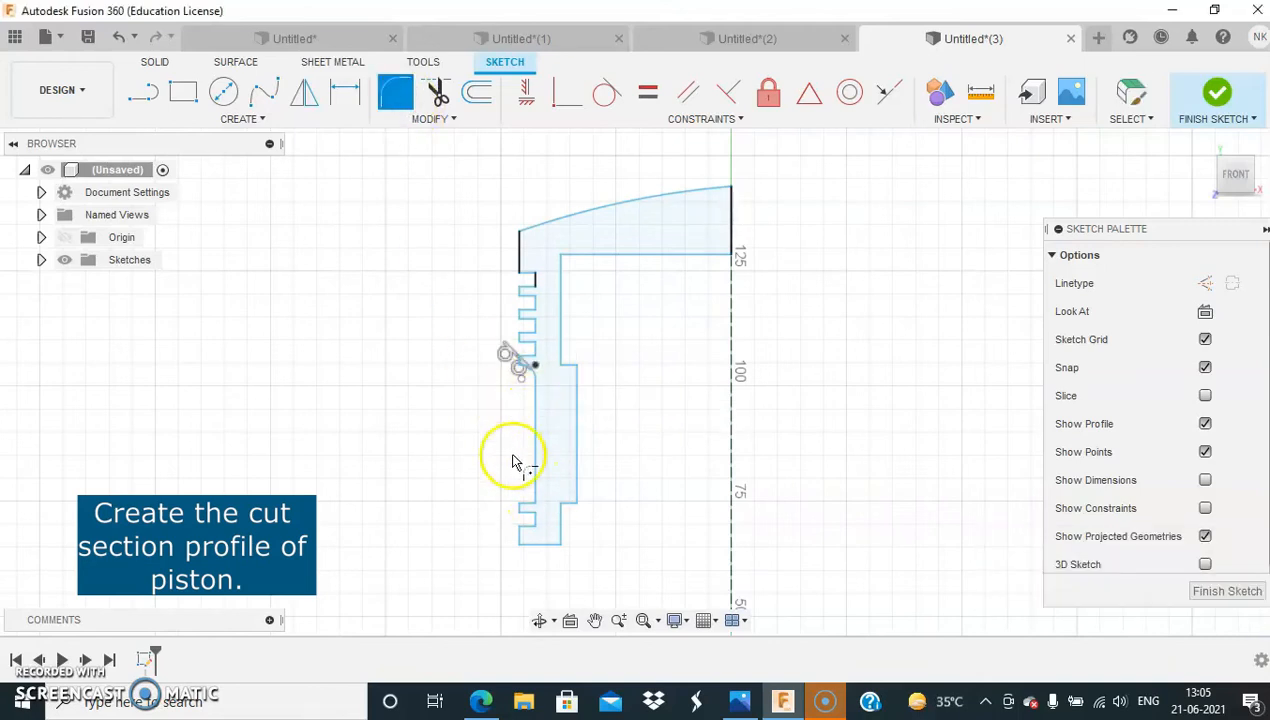
left_click(534, 504)
type("3")
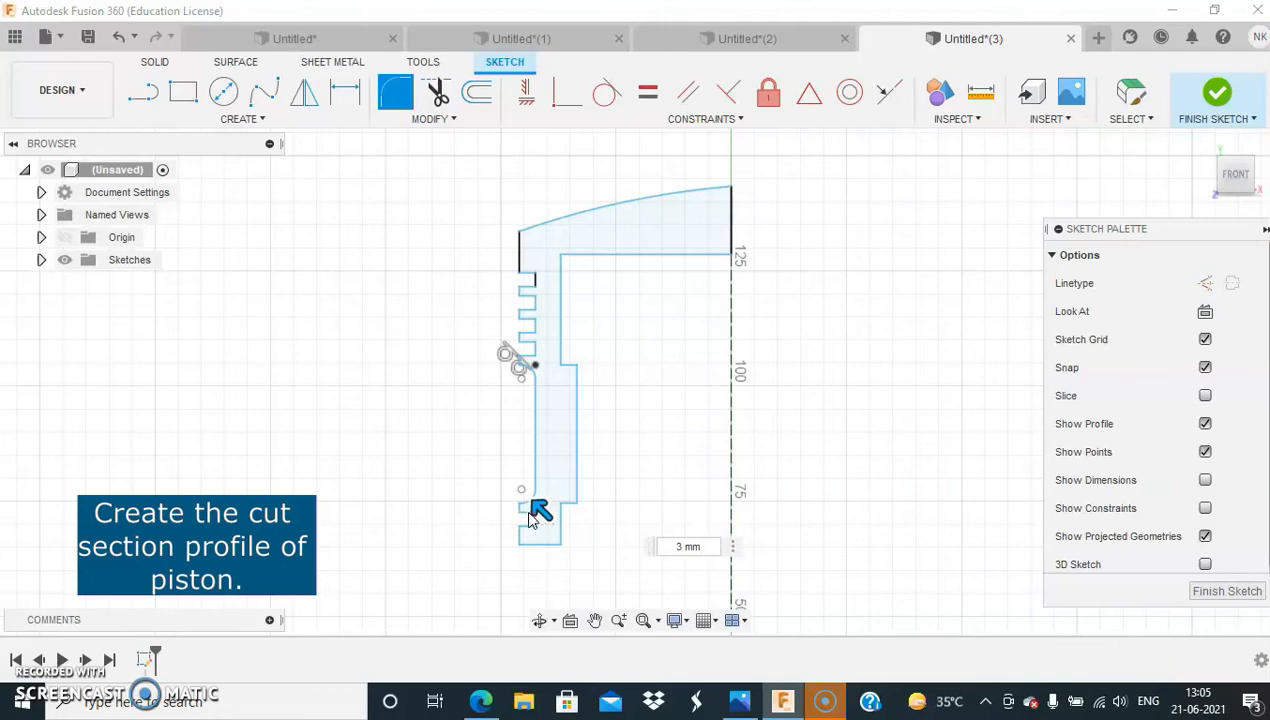
key("Return")
Fillet the inner wall's lower step corner, upper step corner and the corner under the crown with a 3 mm radius.
left_click(391, 92)
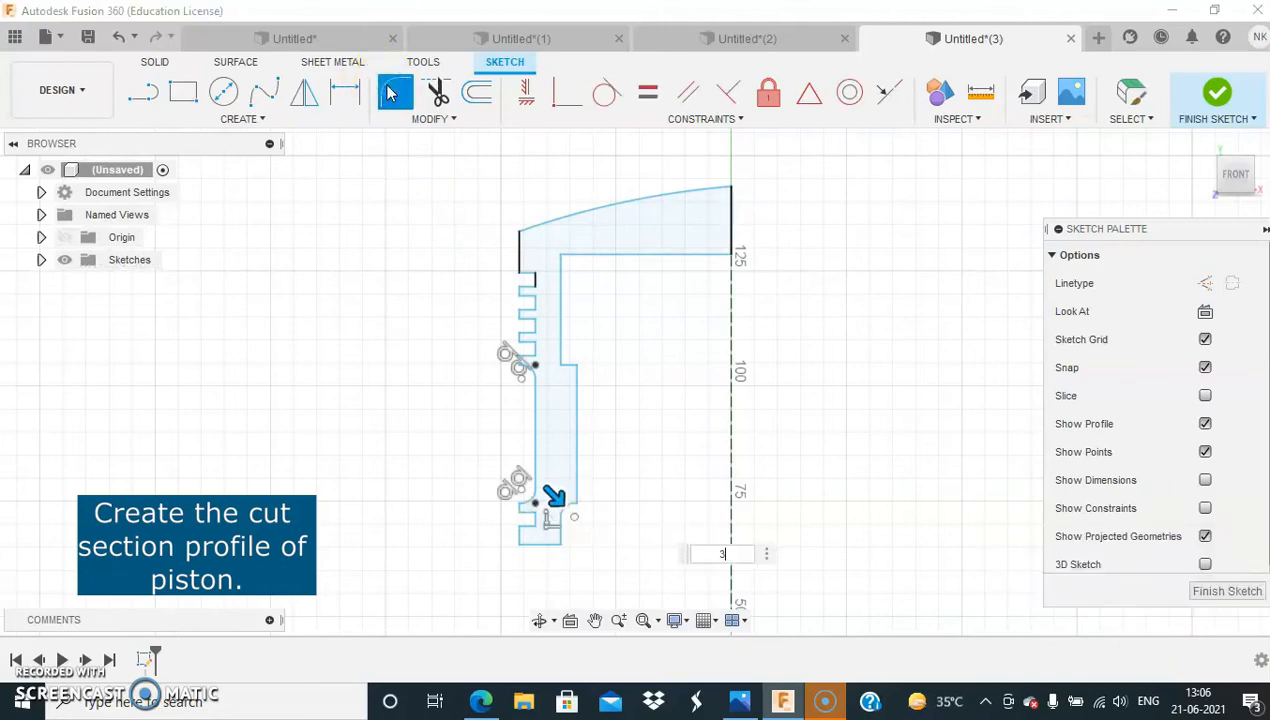
key("Return")
left_click(391, 92)
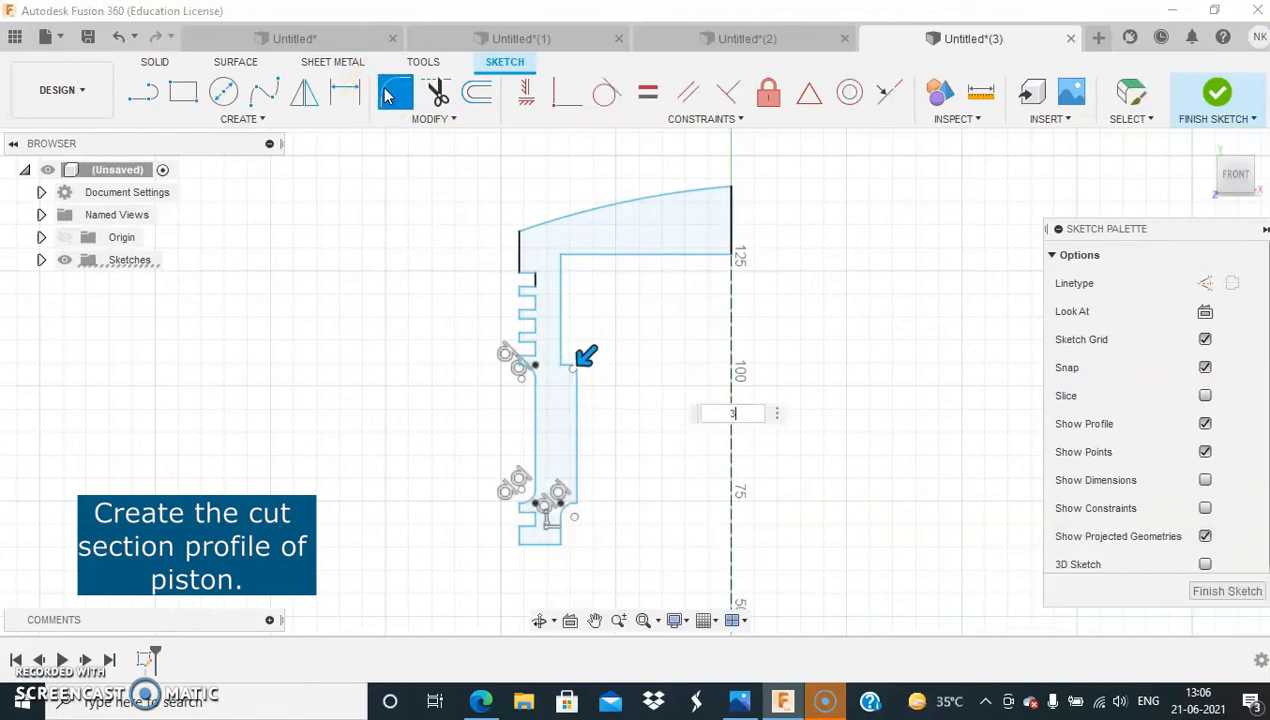
key("Return")
left_click(562, 255)
left_click(393, 92)
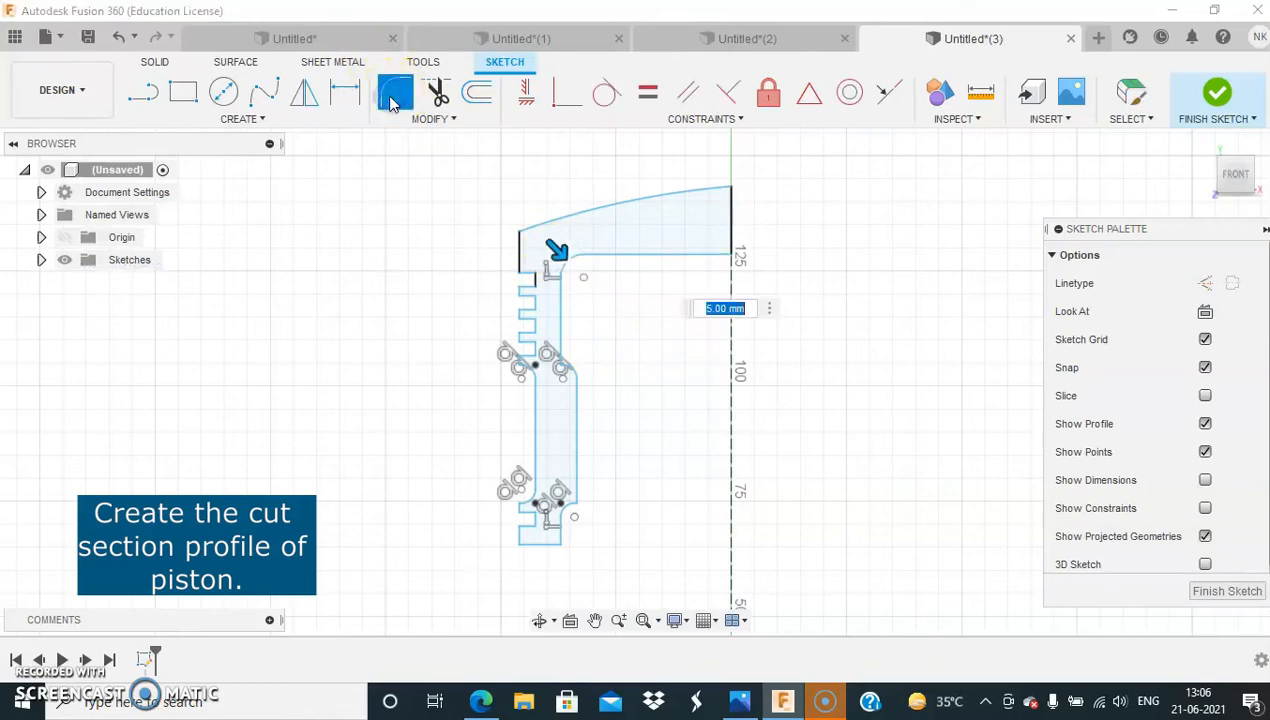
key("Return")
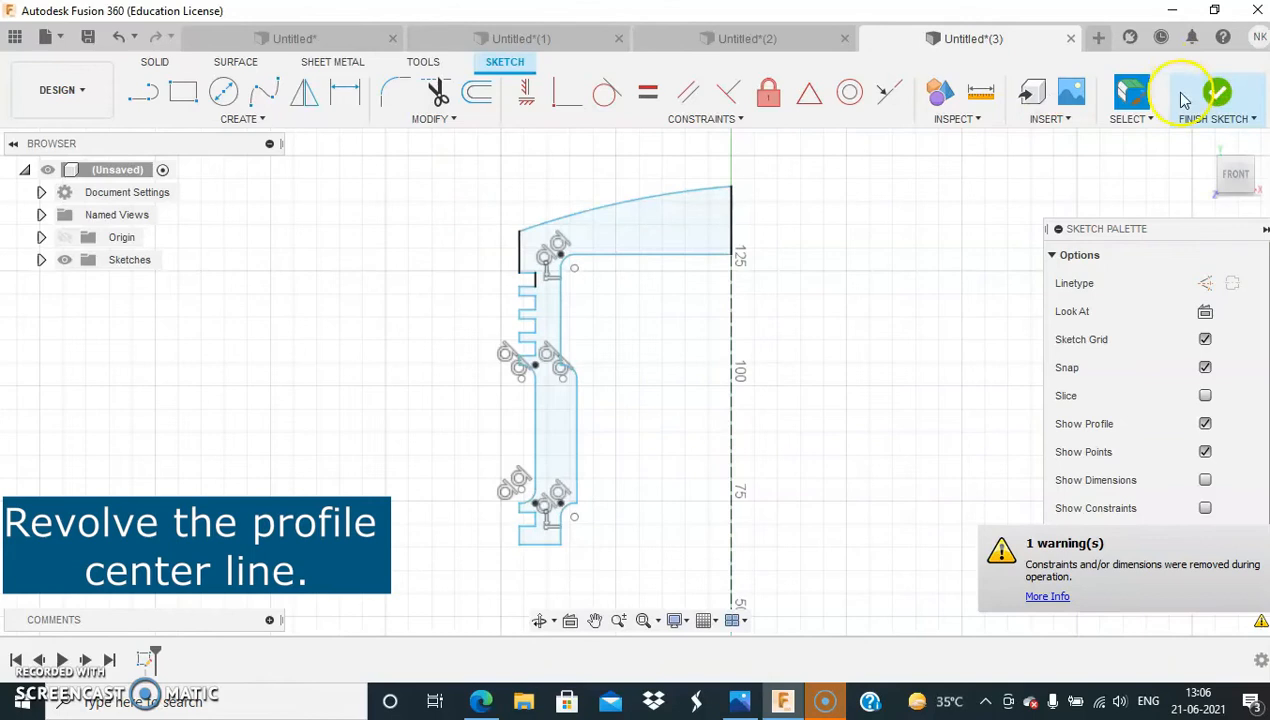
Finish the sketch and revolve the piston profile 360 degrees about the dashed centre line as a new body.
left_click(1217, 94)
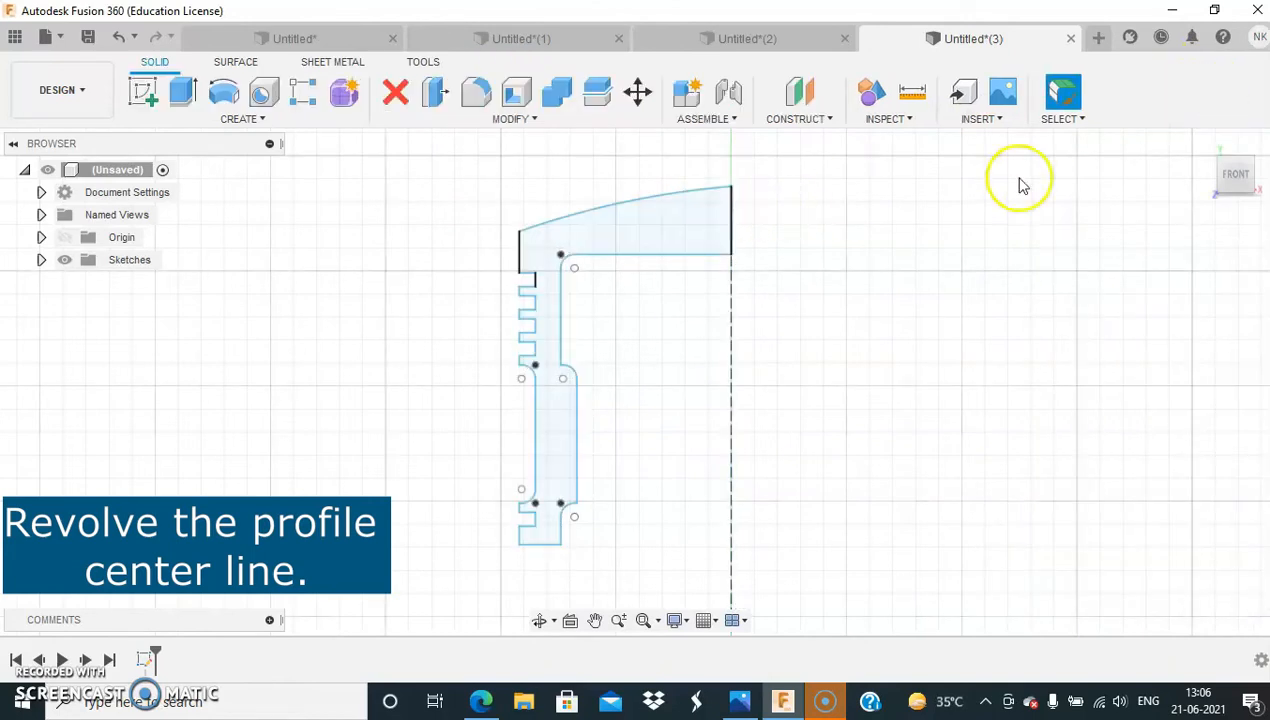
left_click(1193, 145)
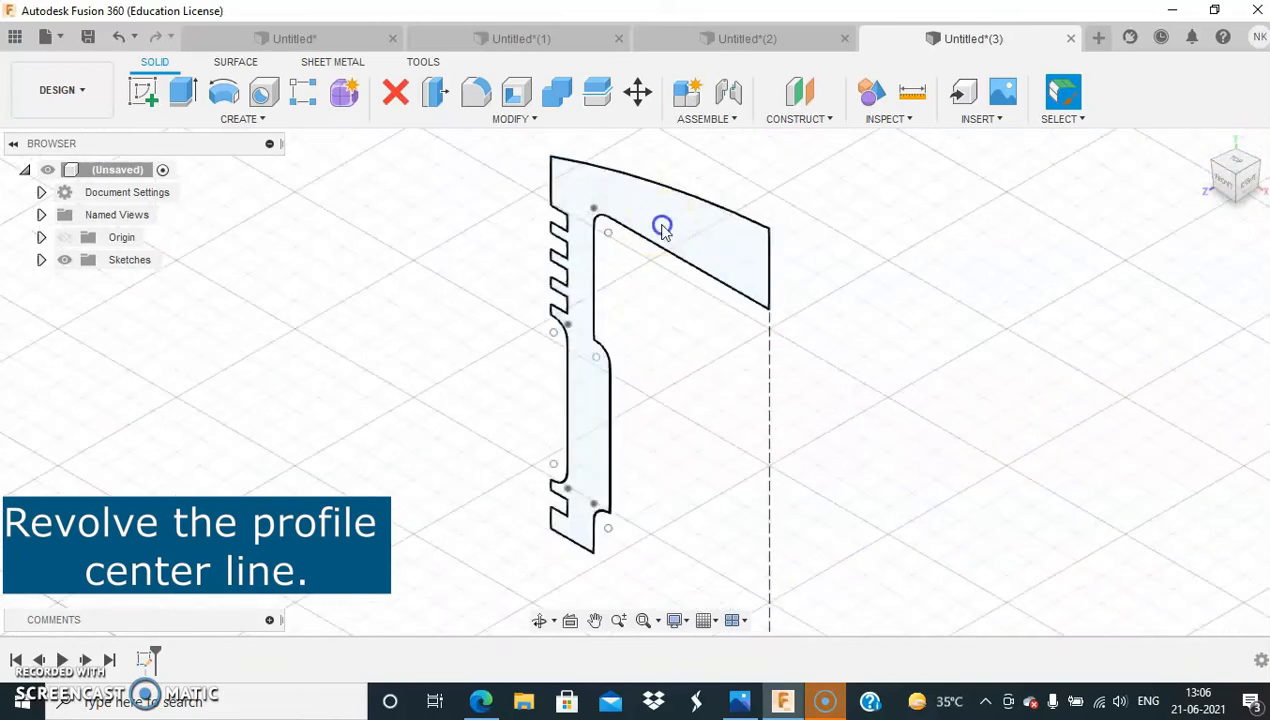
left_click(532, 195)
left_click(228, 93)
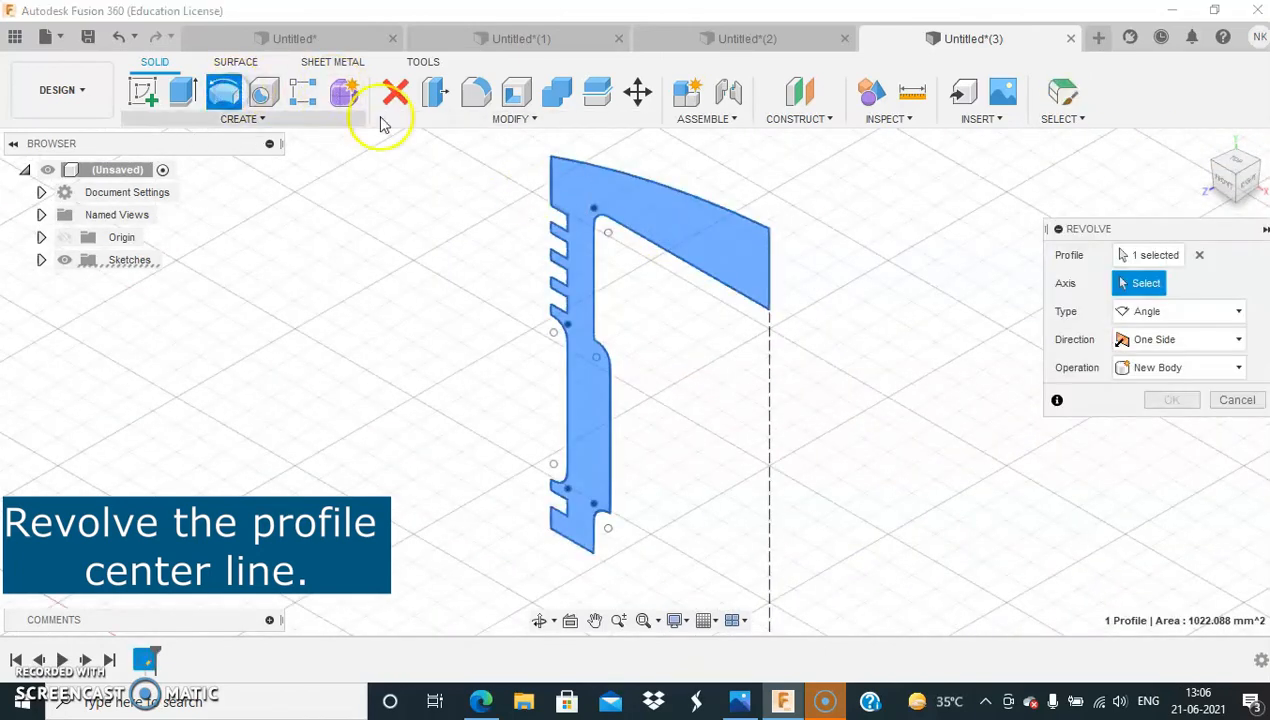
left_click(769, 388)
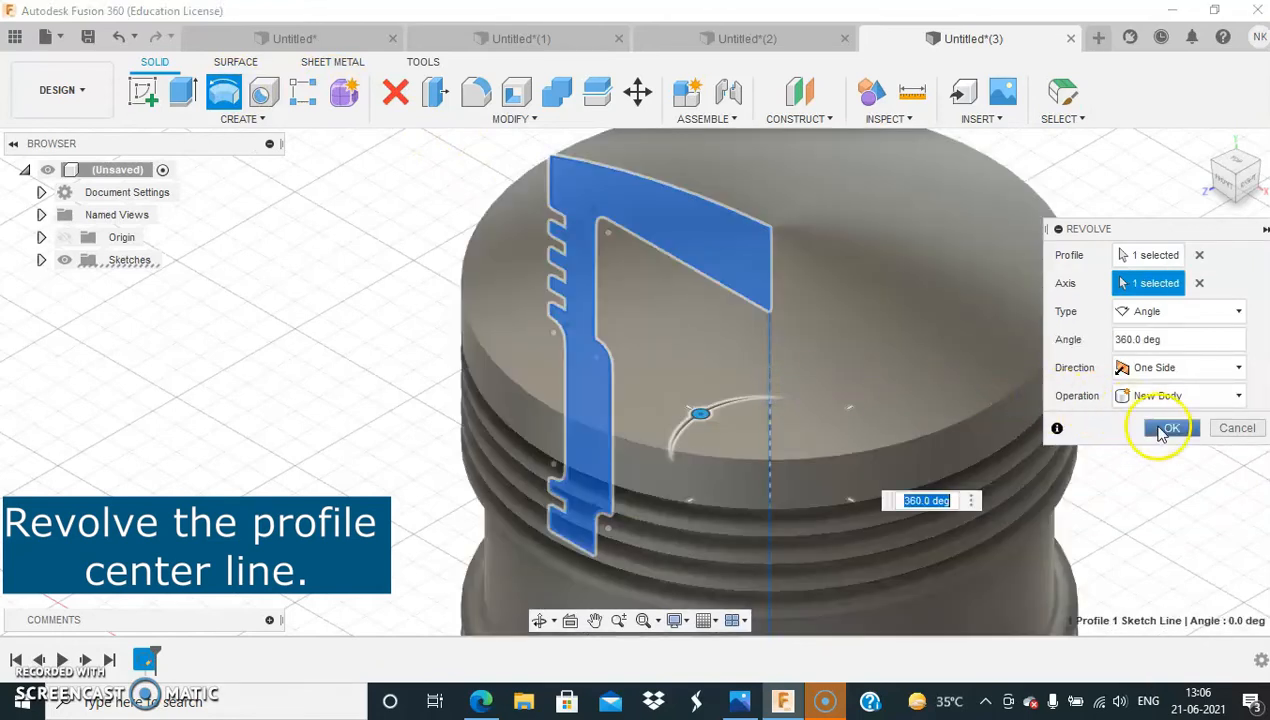
left_click(1166, 429)
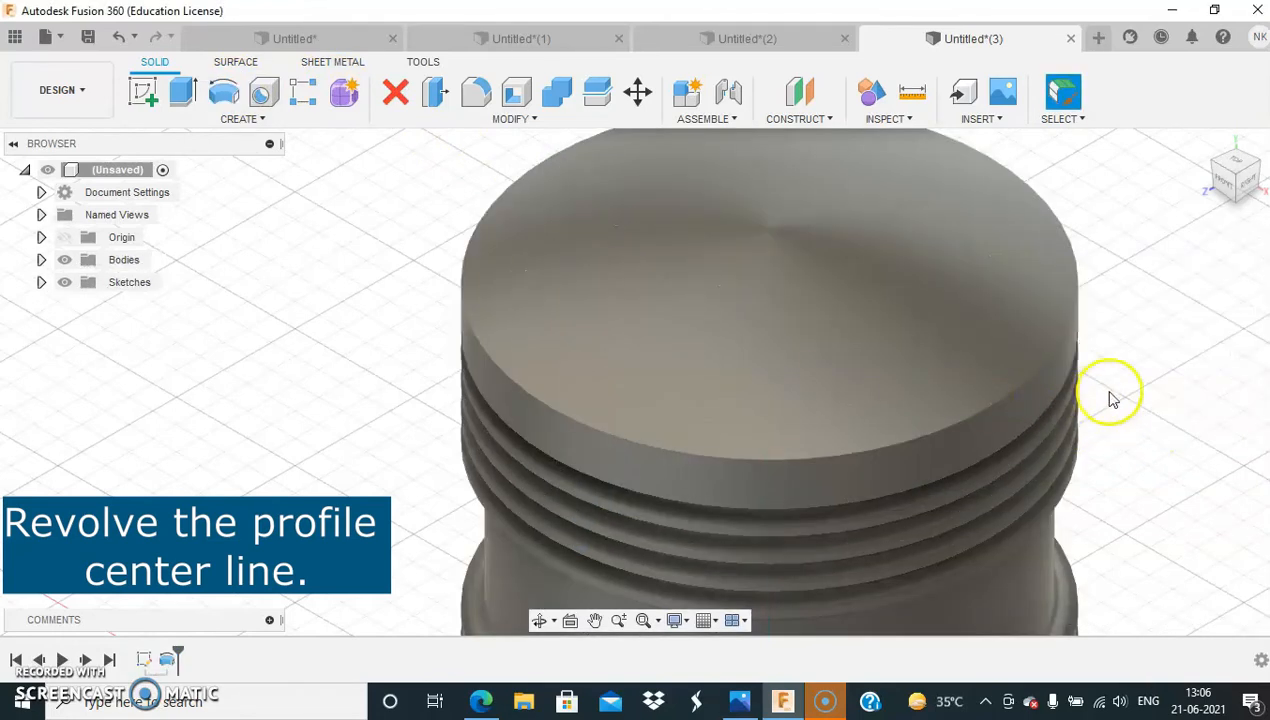
Create an offset plane at 0 mm from the YZ origin plane.
middle_click_drag(1095, 401, 740, 146, "shift")
scroll(1014, 328, "up", 2)
scroll(760, 267, "down", 1)
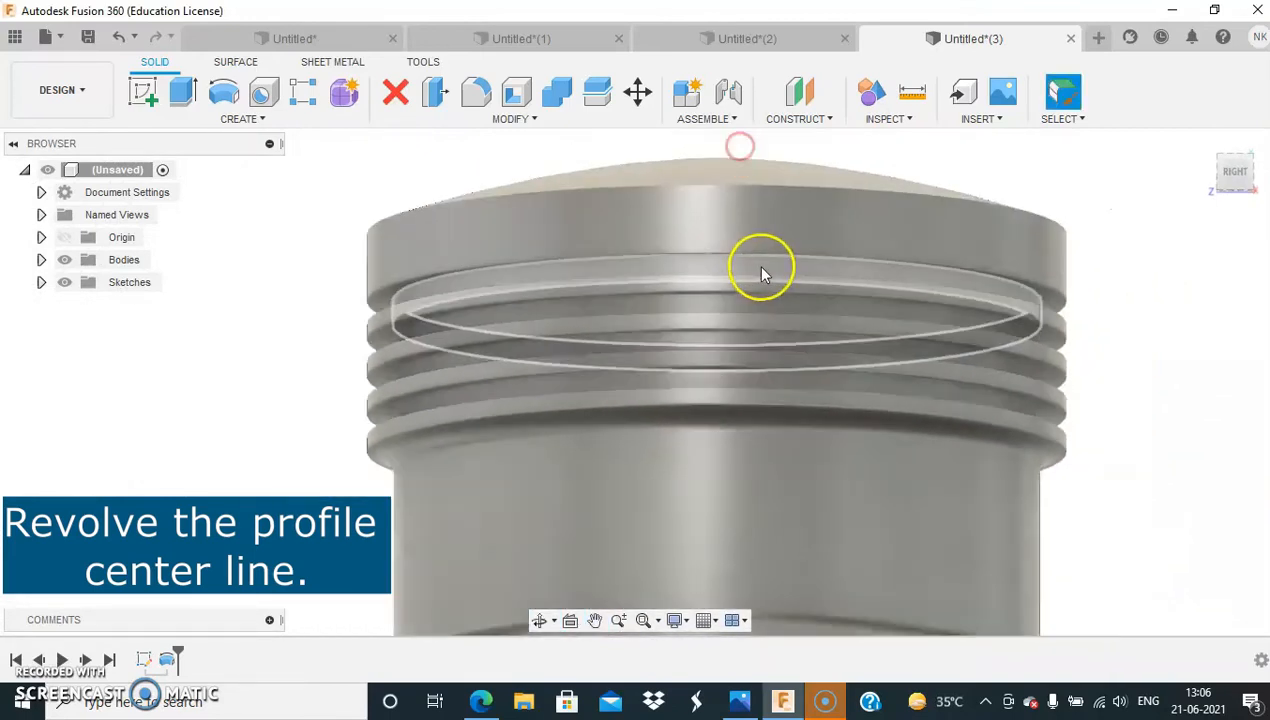
scroll(760, 272, "down", 3)
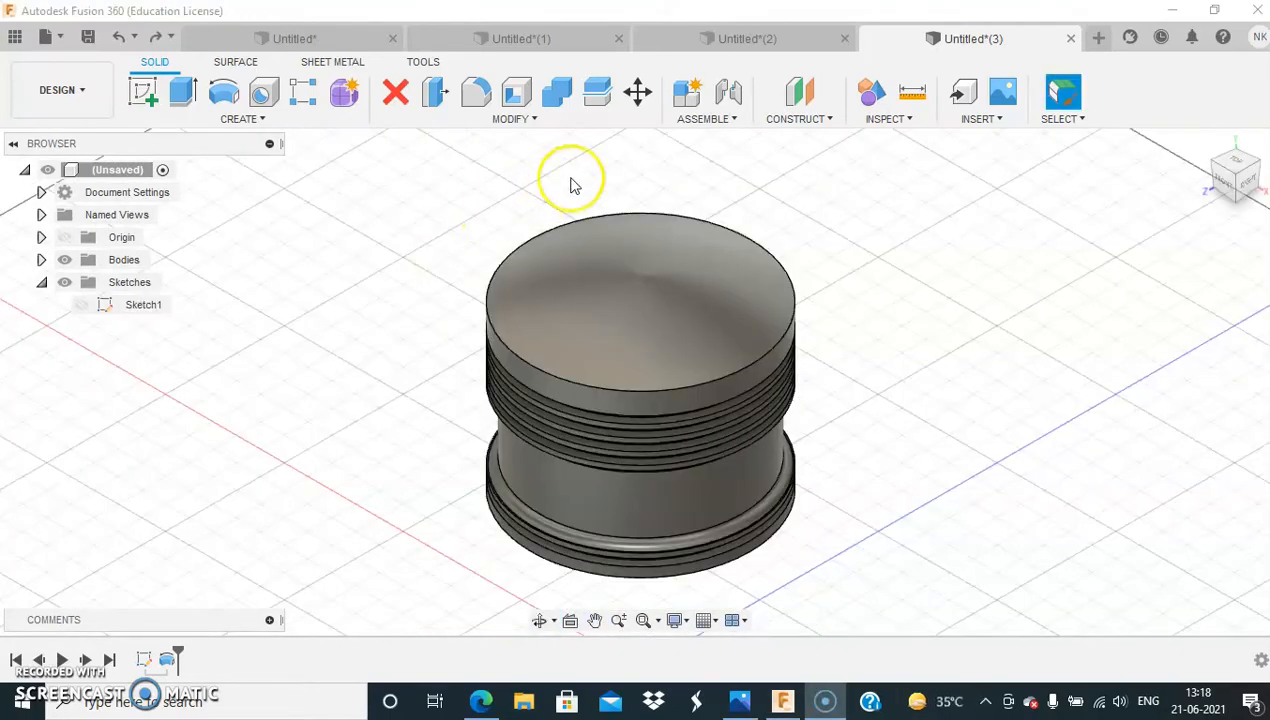
left_click(812, 132)
left_click(817, 140)
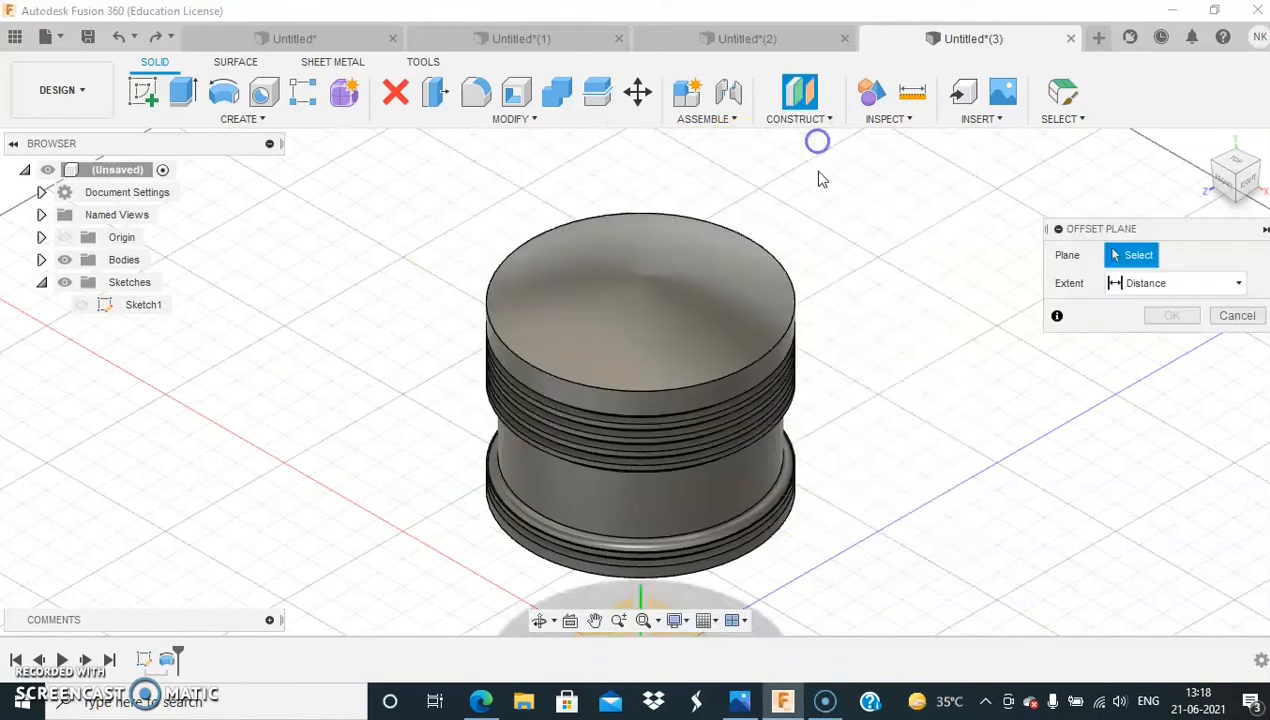
scroll(866, 370, "down", 2)
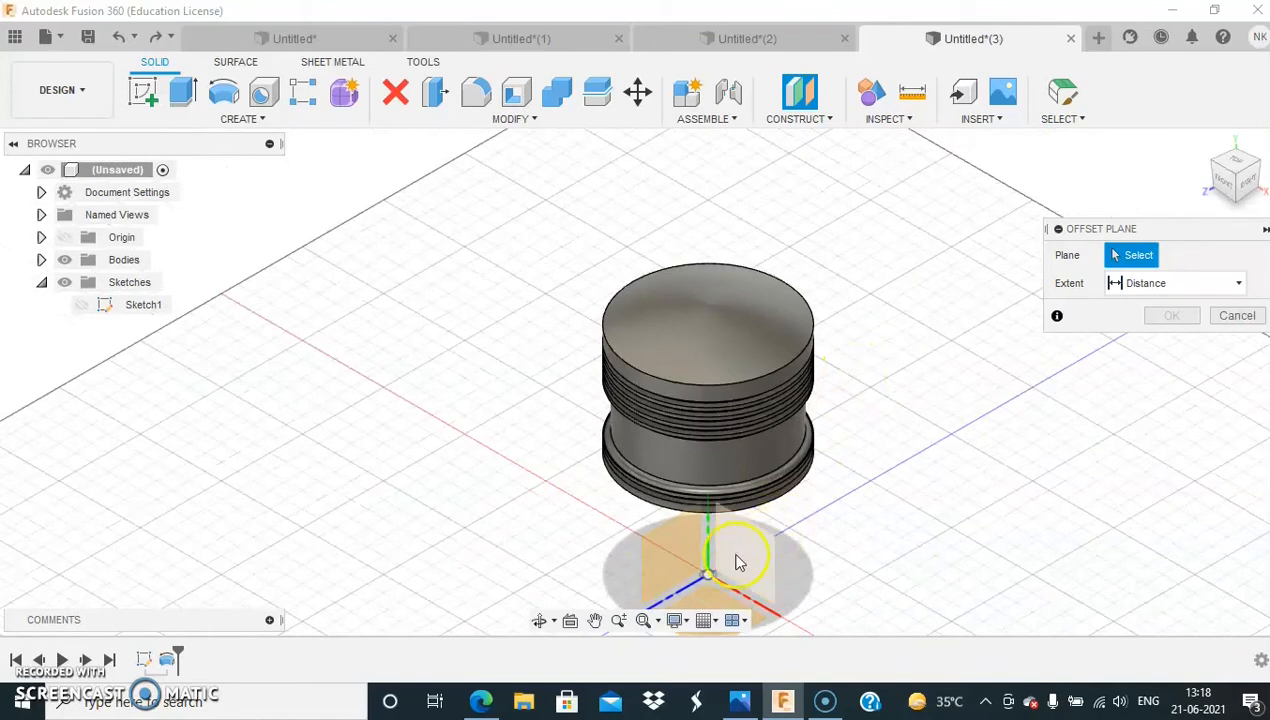
left_click(680, 550)
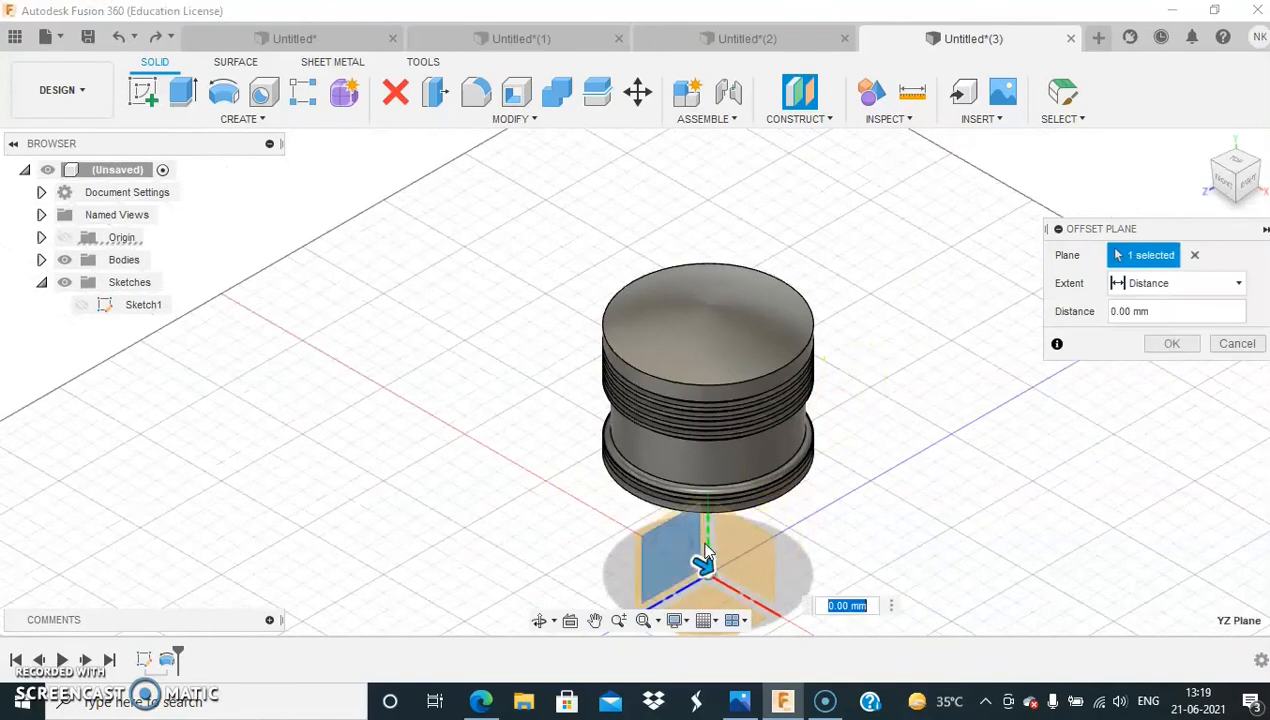
key("Return")
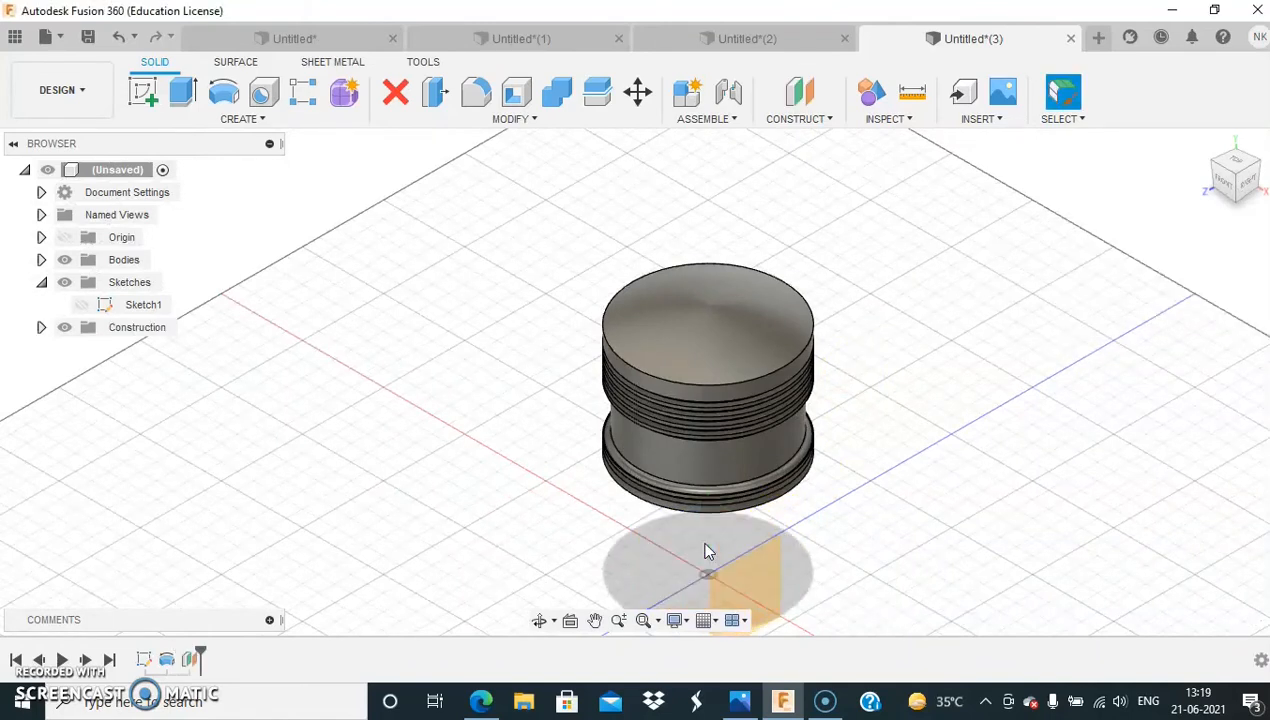
Start a sketch on the new offset plane and switch the visual style to Wireframe.
left_click(143, 92)
left_click(765, 608)
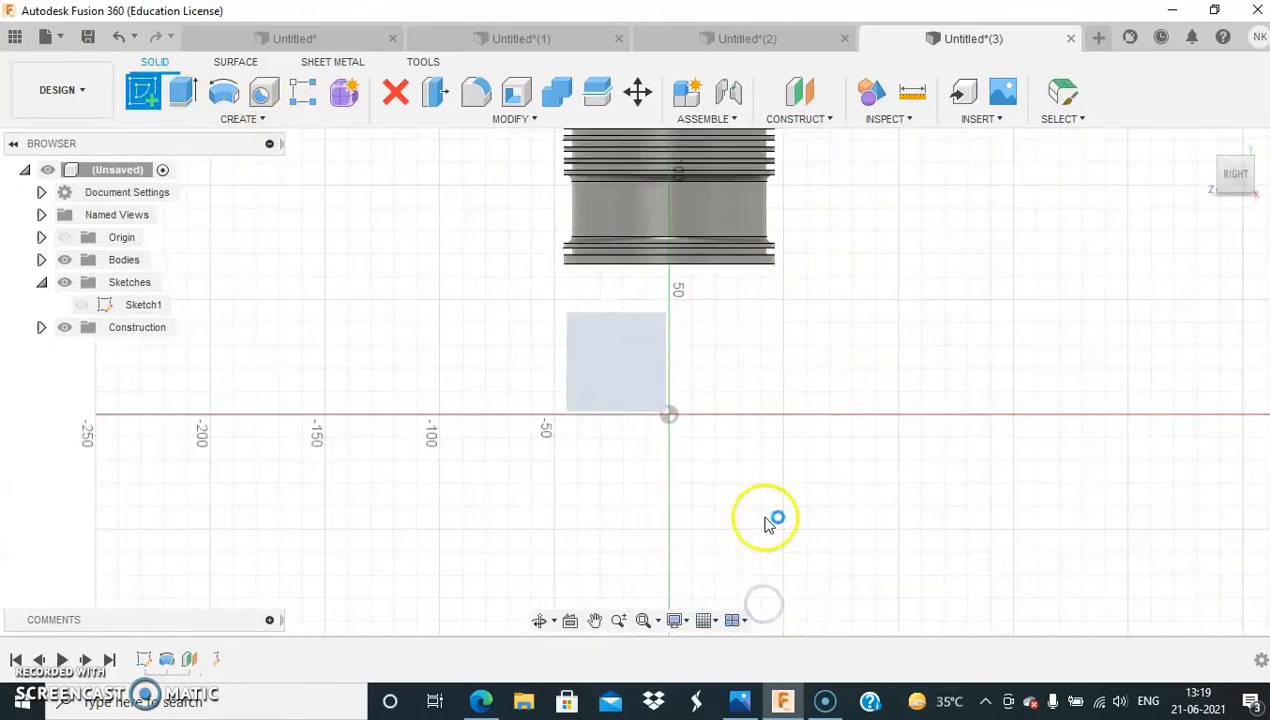
left_click(676, 620)
mouse_move(762, 452)
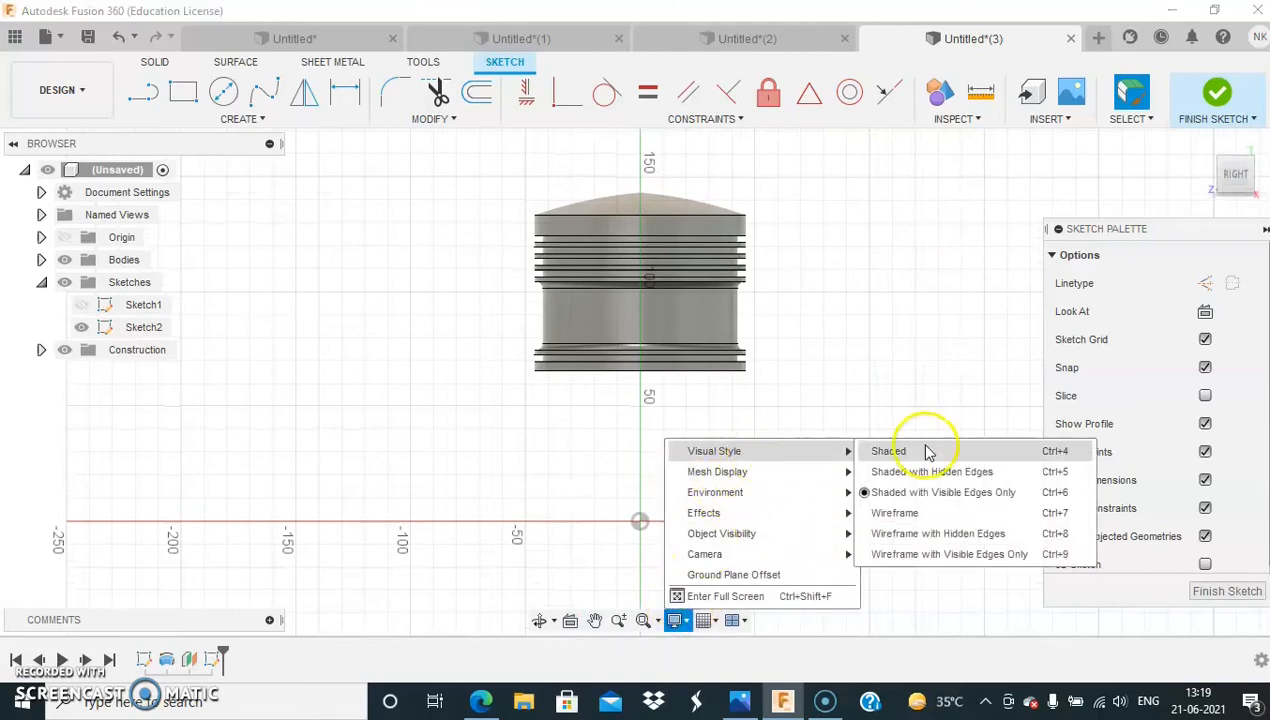
left_click(900, 517)
scroll(735, 362, "up", 4)
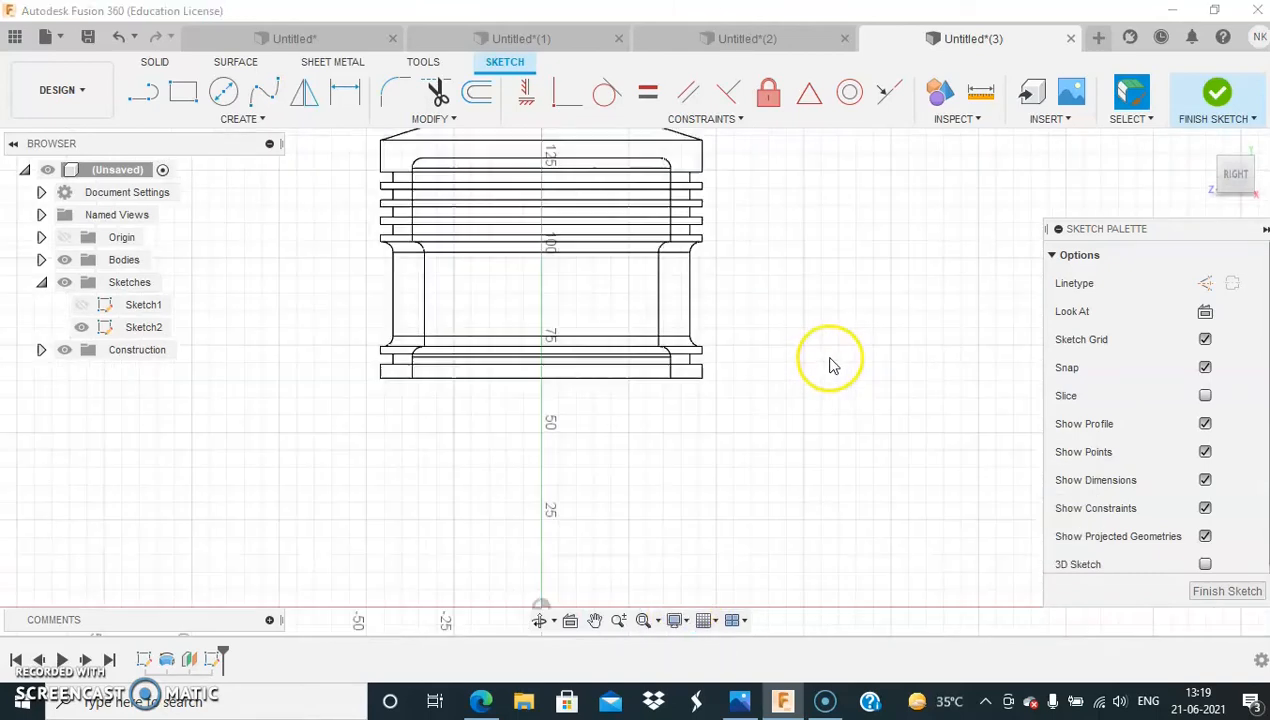
Turn off grid snapping and draw a vertical construction line about 24 mm long on the centre axis, spanning the waist's upper and lower edges.
scroll(814, 368, "down", 3)
scroll(933, 439, "up", 3)
scroll(917, 437, "up", 2)
middle_click_drag(870, 386, 930, 400)
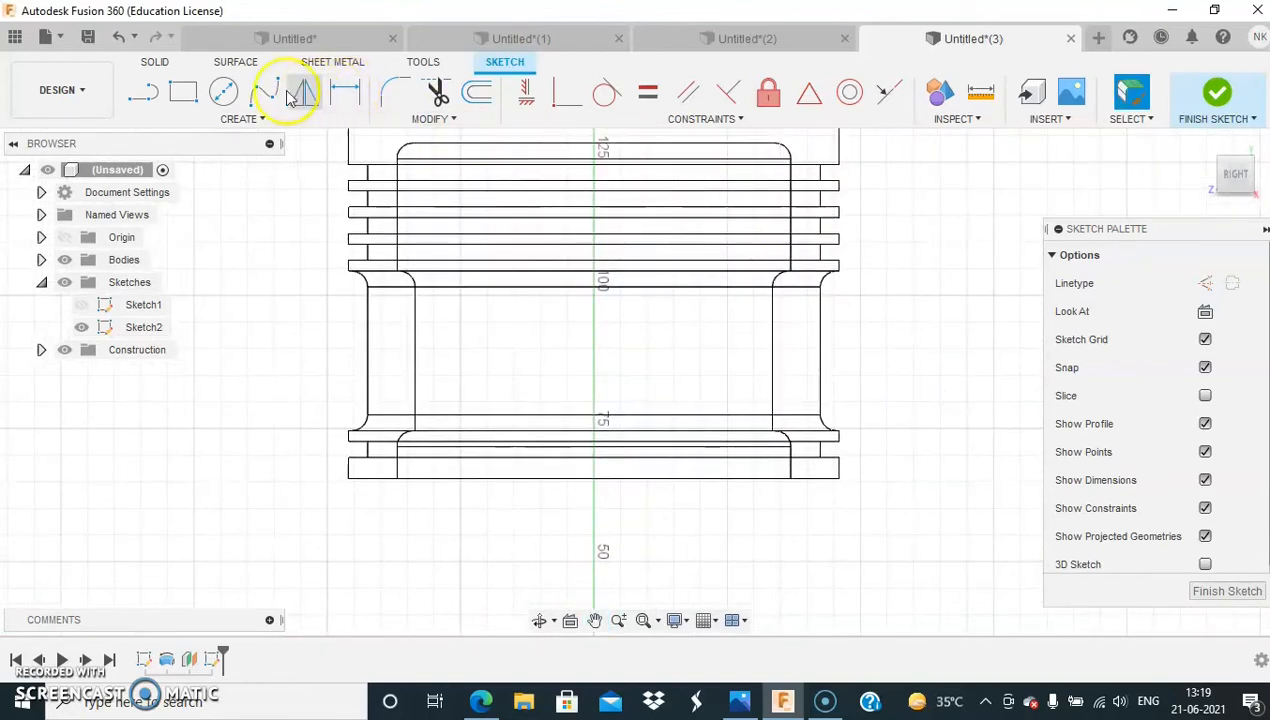
left_click(143, 92)
scroll(603, 290, "down", 2)
scroll(567, 340, "up", 2)
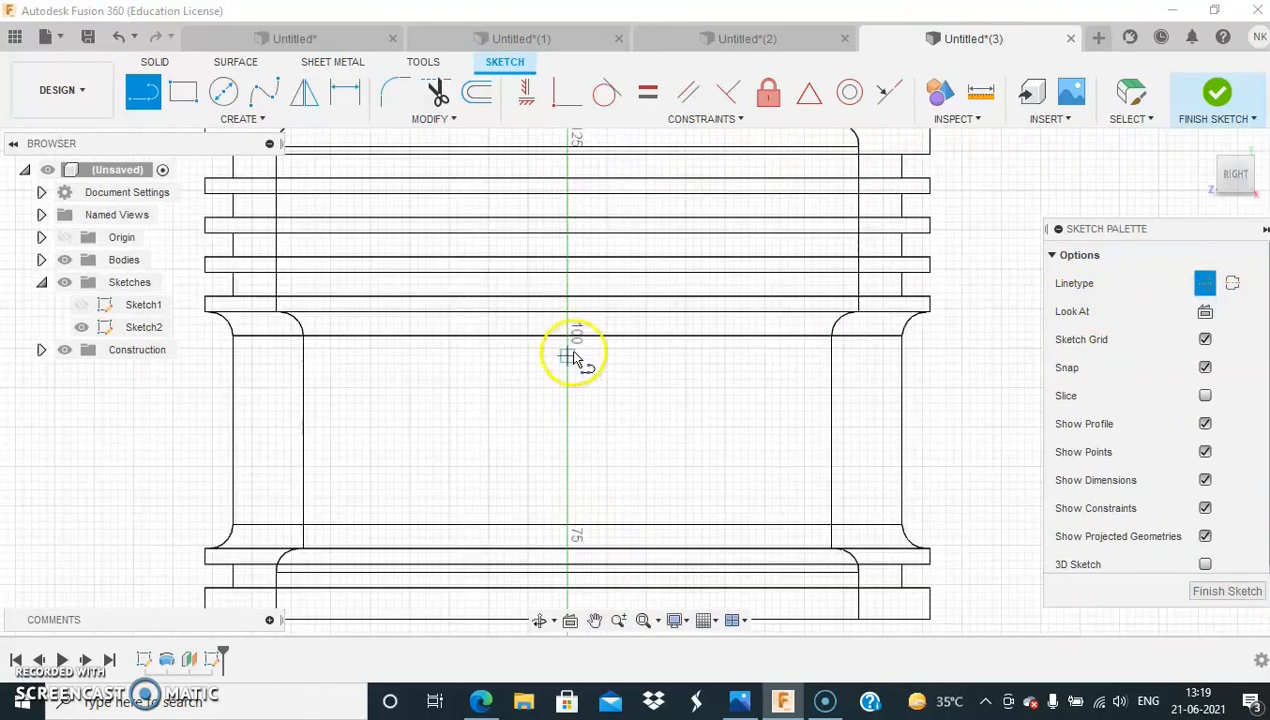
scroll(570, 341, "up", 2)
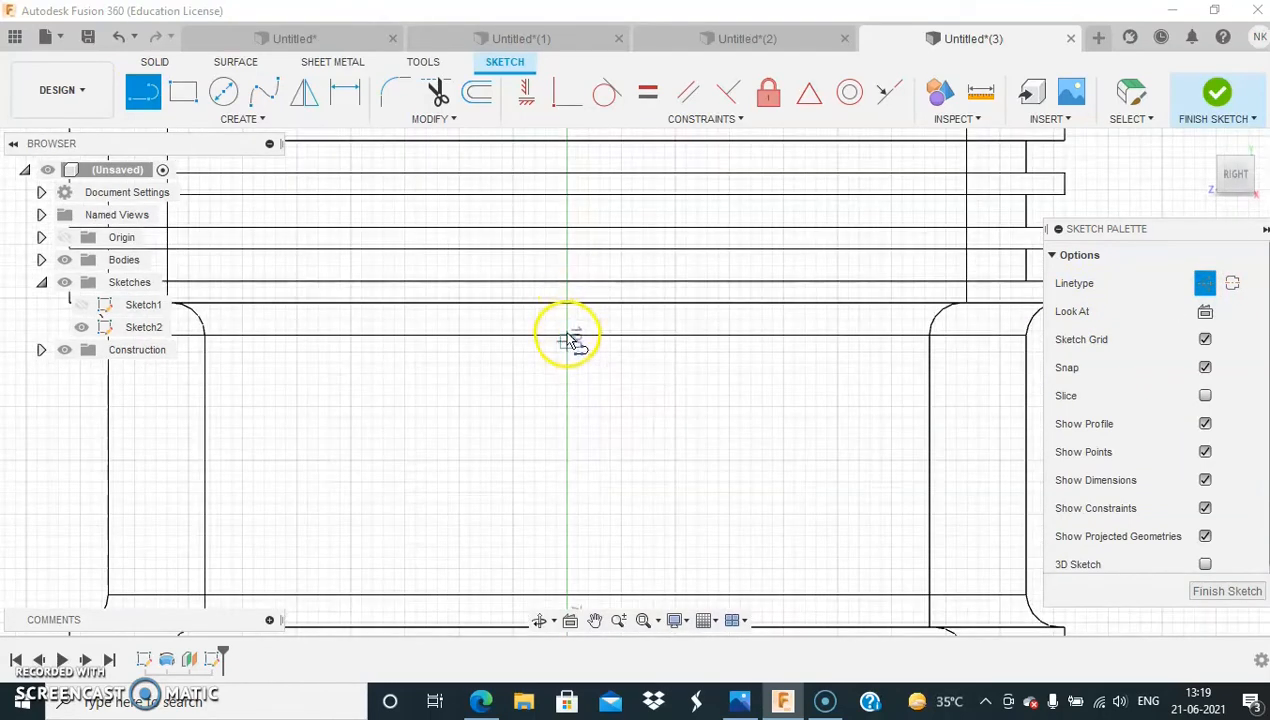
scroll(570, 341, "up", 2)
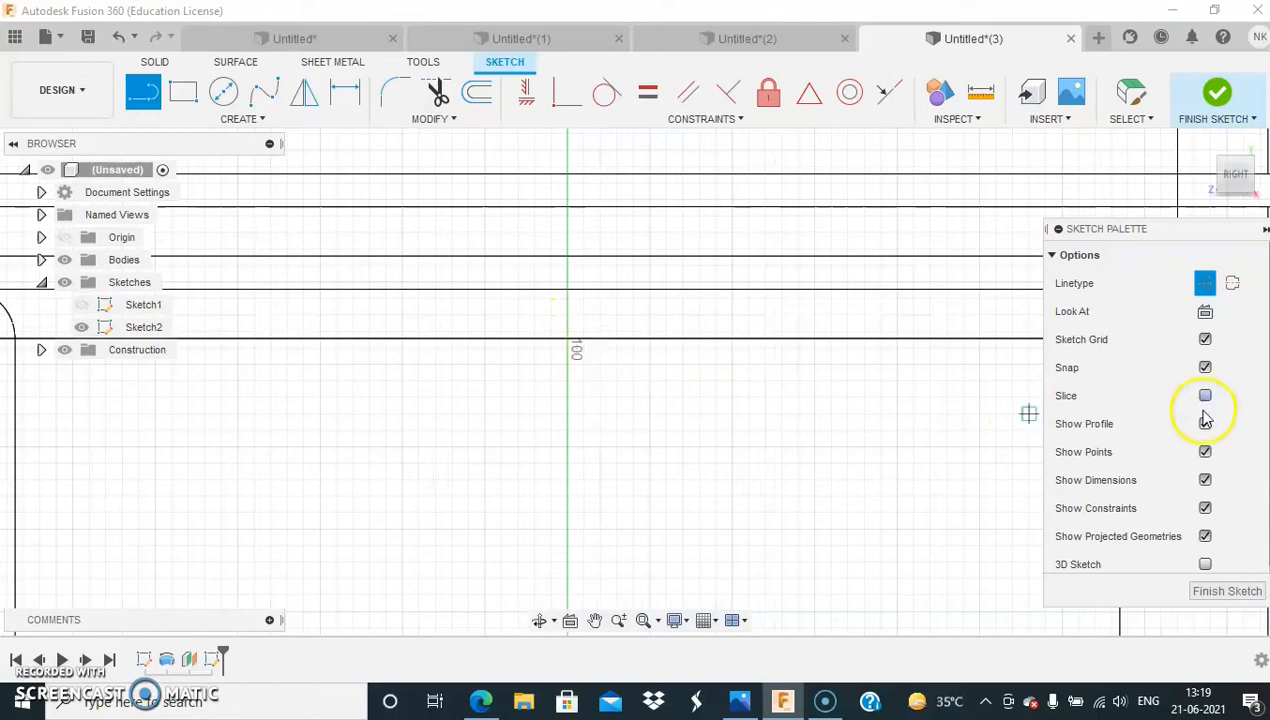
left_click(567, 340)
scroll(574, 440, "up", 2)
scroll(573, 489, "down", 4)
middle_click_drag(582, 478, 620, 268)
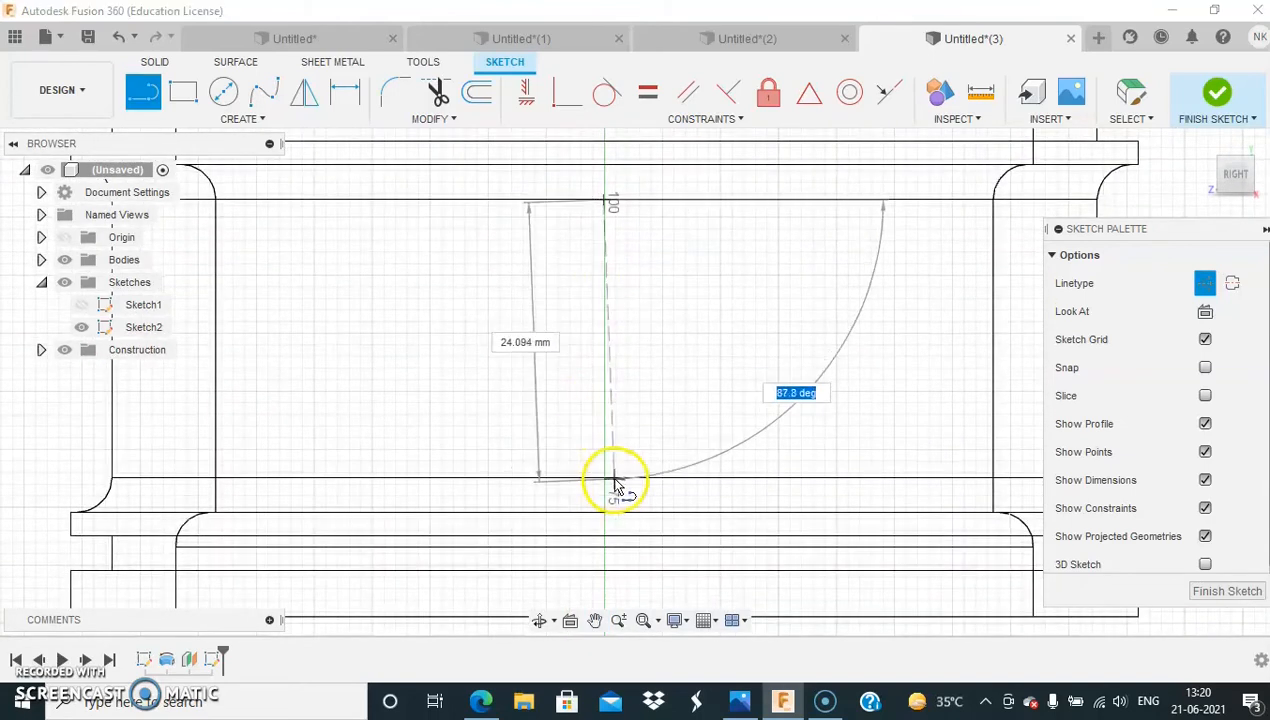
left_click(610, 480)
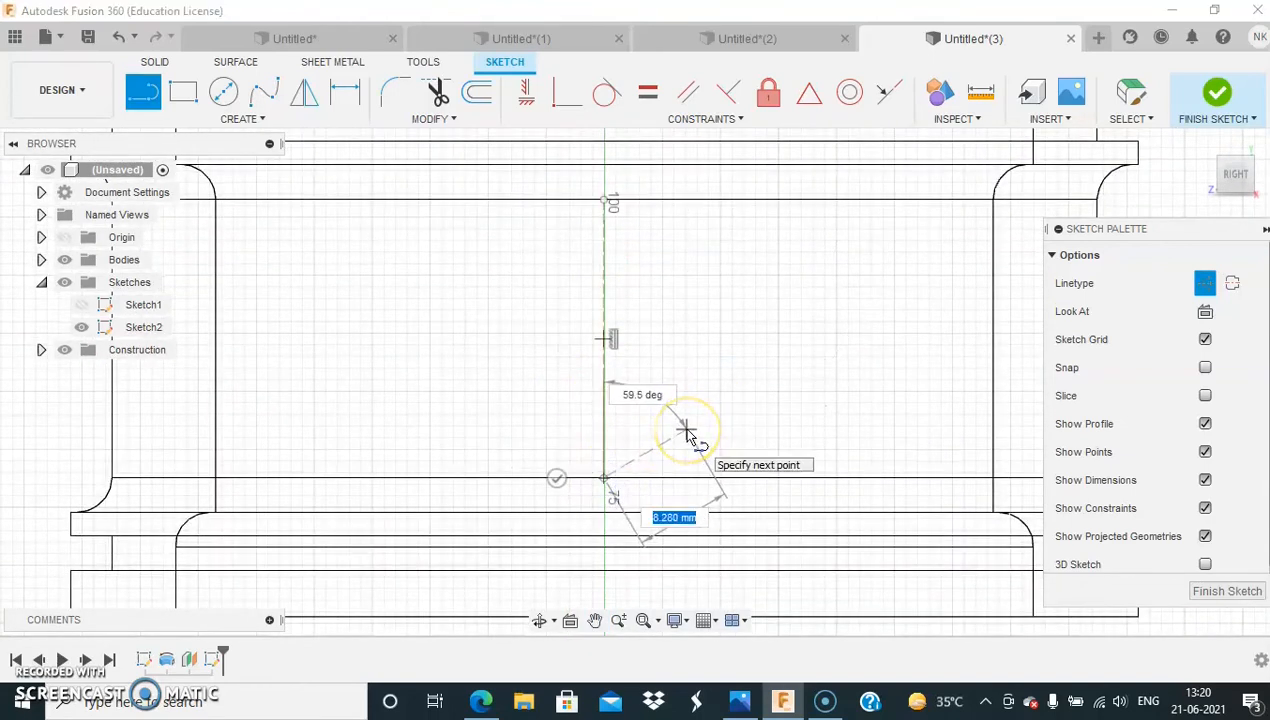
key("Escape")
Sketch a 22 mm diameter circle with normal linetype centred on the construction line's midpoint, and finish the sketch.
scroll(690, 435, "down", 3)
left_click(223, 91)
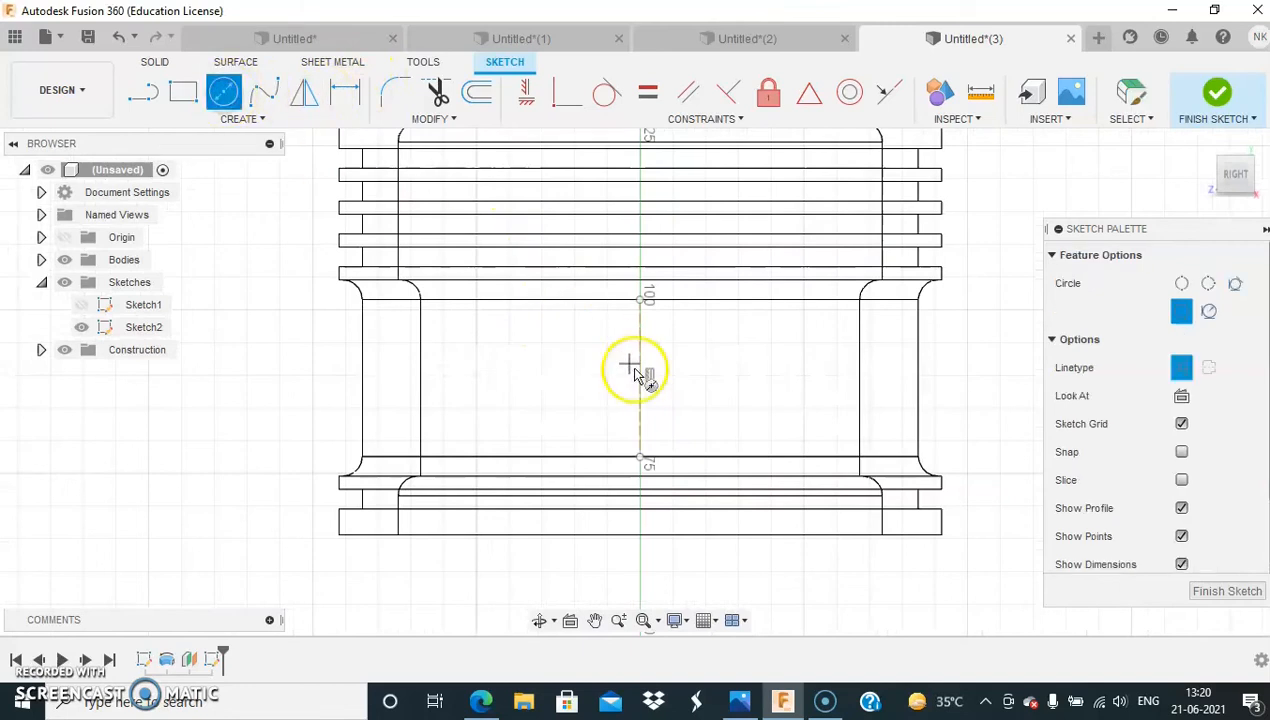
left_click(641, 380)
left_click(1181, 367)
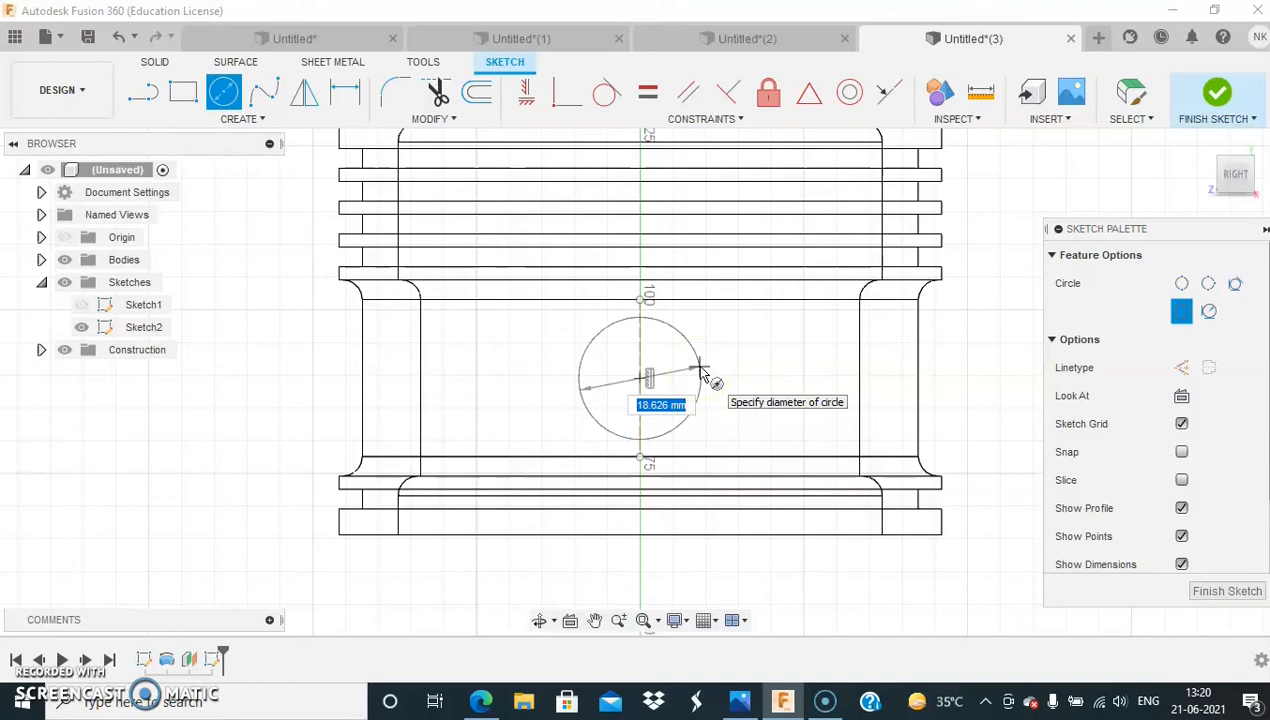
type("22")
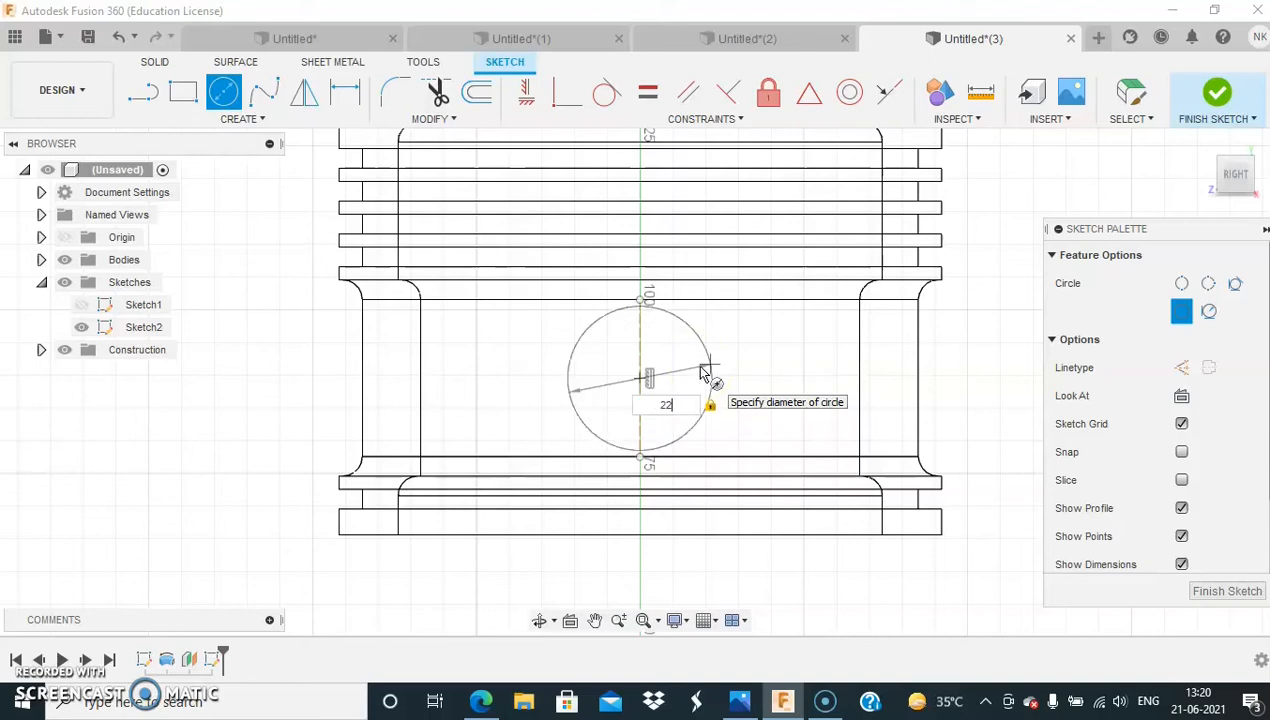
key("Return")
left_click(1217, 92)
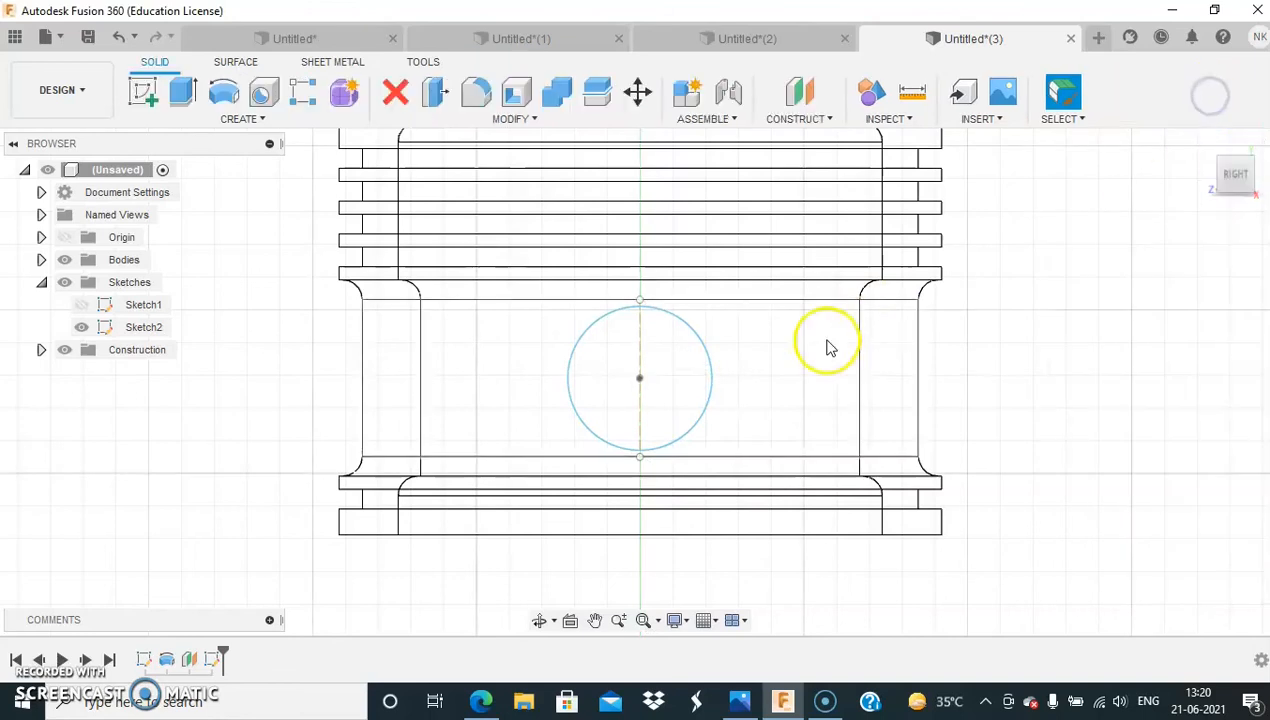
Switch the visual style to Shaded with Visible Edges Only and extrude the circle by -60 mm to cut the pin hole through the piston.
left_click(675, 620)
mouse_move(773, 460)
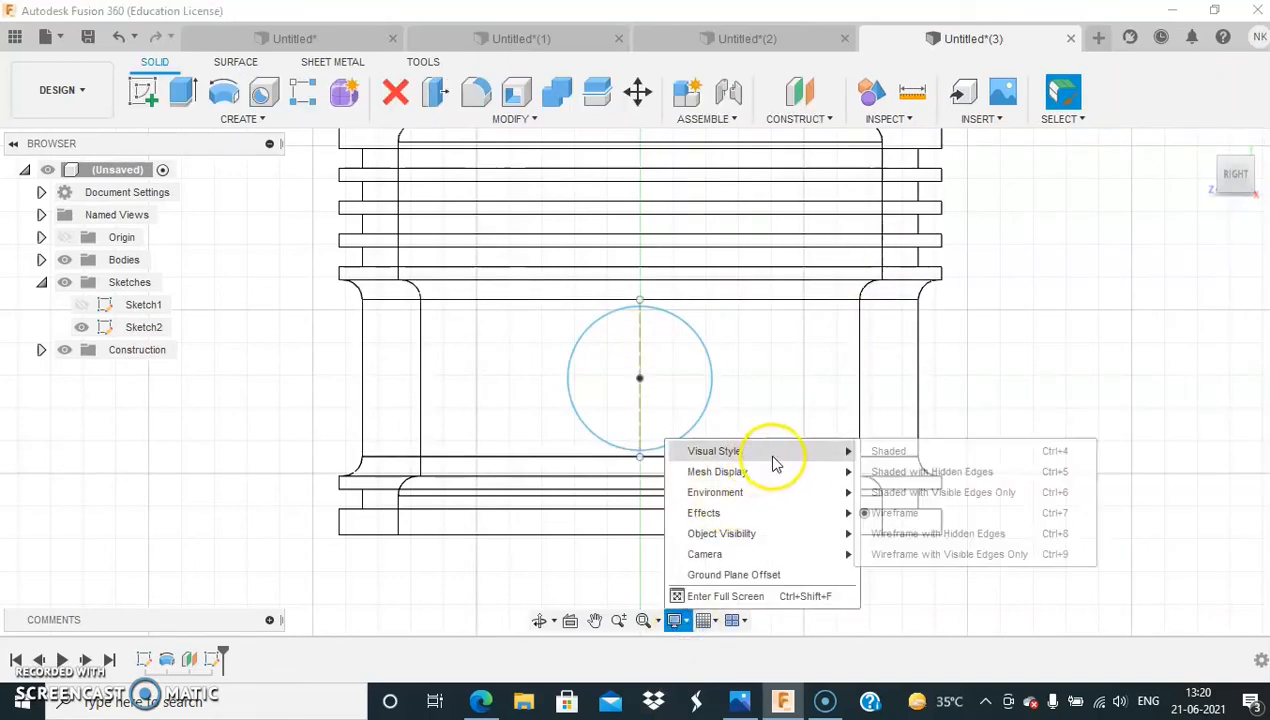
left_click(880, 490)
left_click(641, 371)
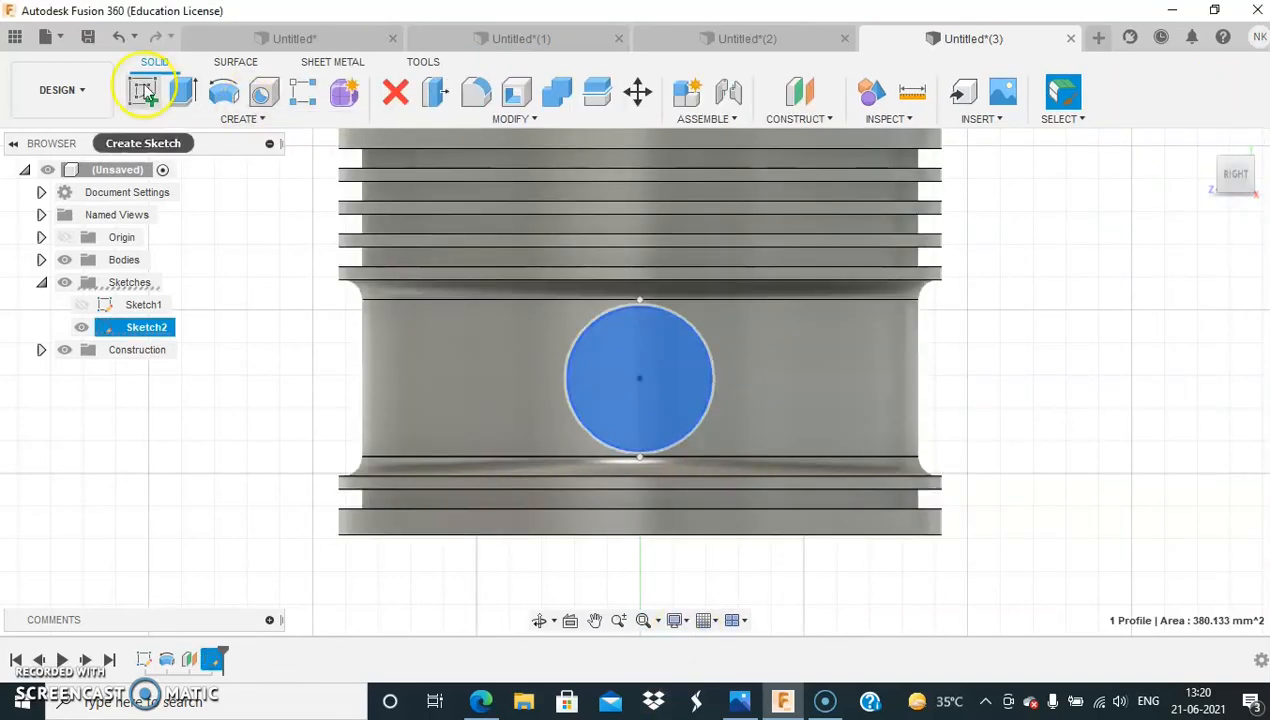
left_click(183, 92)
type("-60")
key("Return")
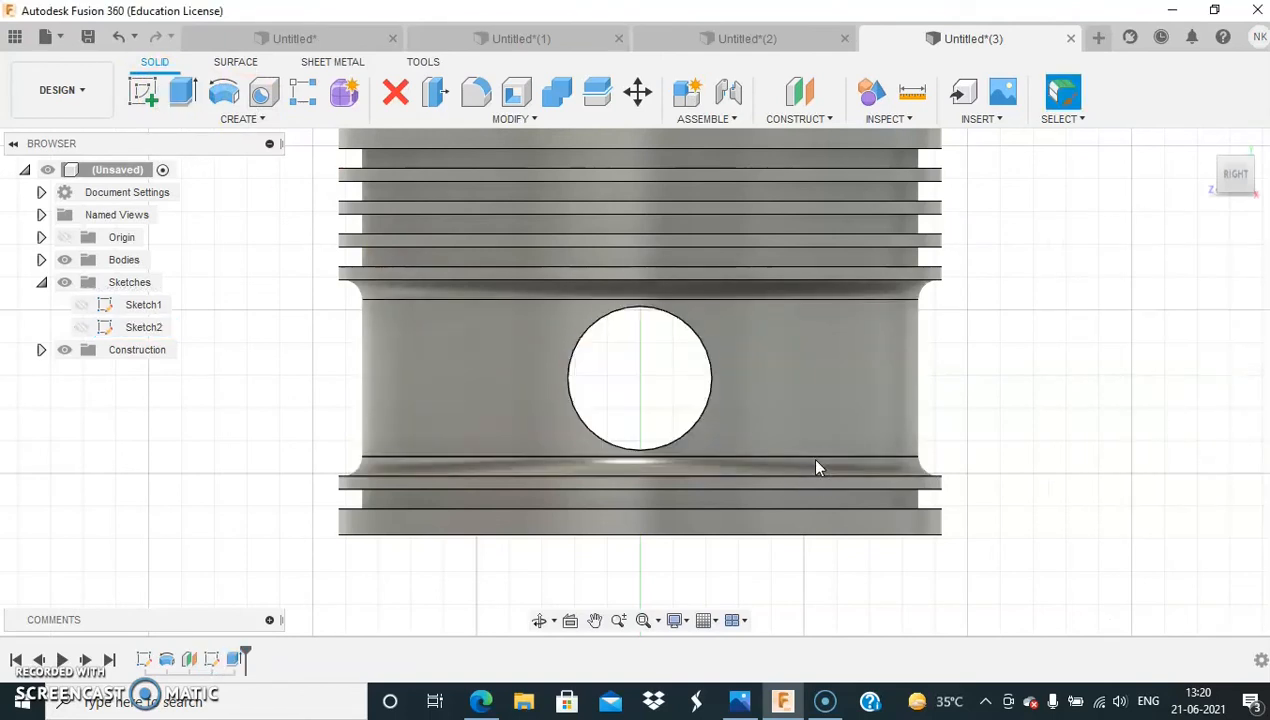
Assign the Aluminum physical material from the Fusion 360 Material Library's Metal category to the piston body and return to the home view.
middle_click_drag(288, 315, 301, 340, "shift")
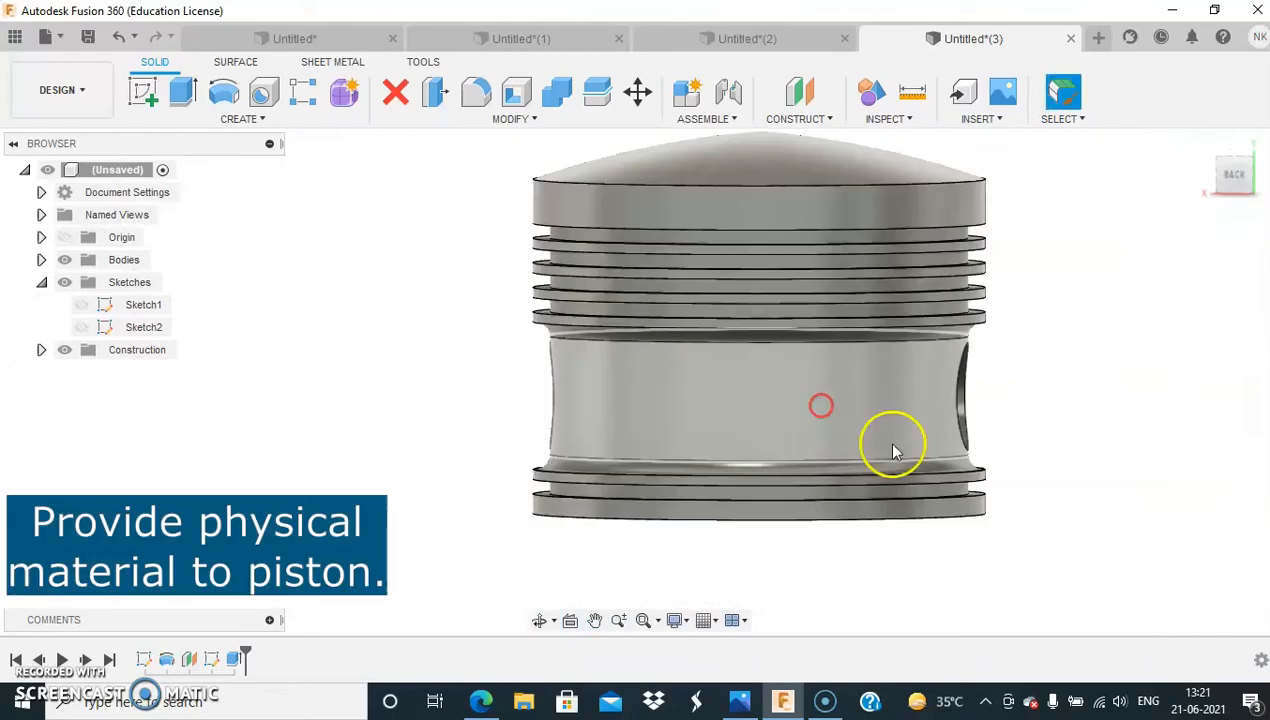
middle_click_drag(895, 452, 978, 377, "shift")
left_click(530, 120)
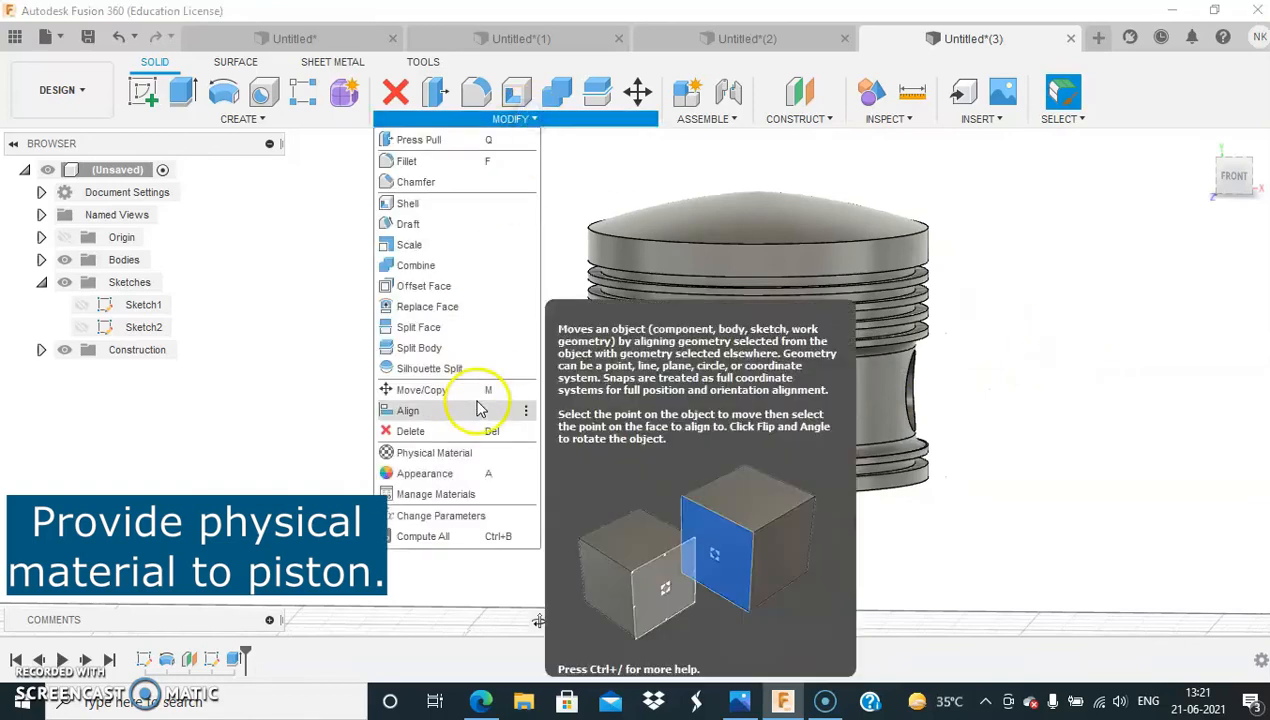
left_click(468, 448)
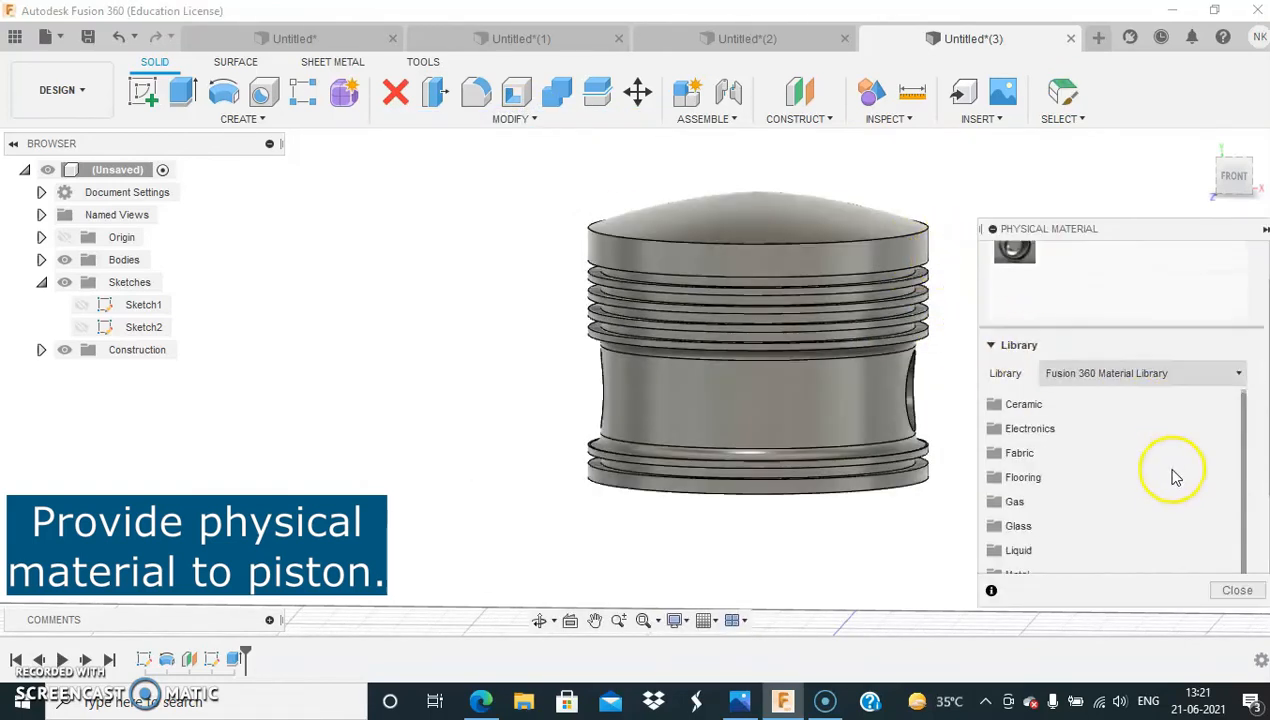
scroll(1040, 430, "down", 1)
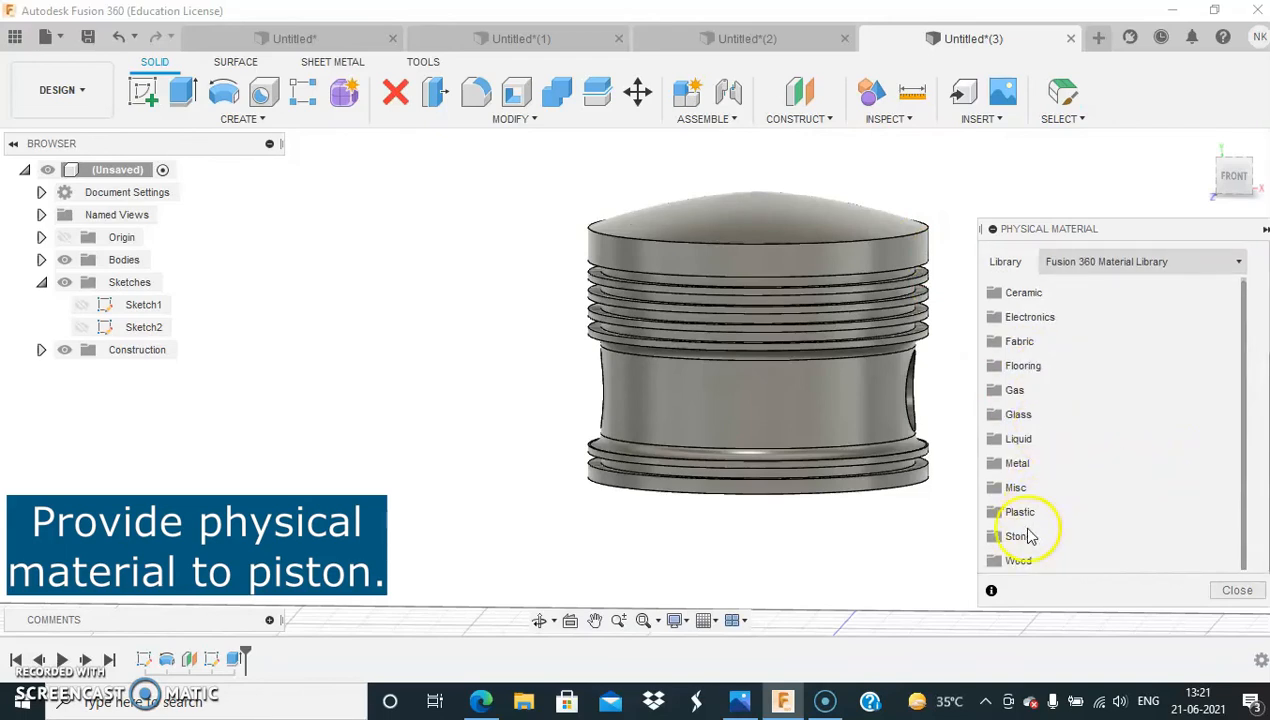
left_click(1020, 463)
scroll(1060, 440, "down", 5)
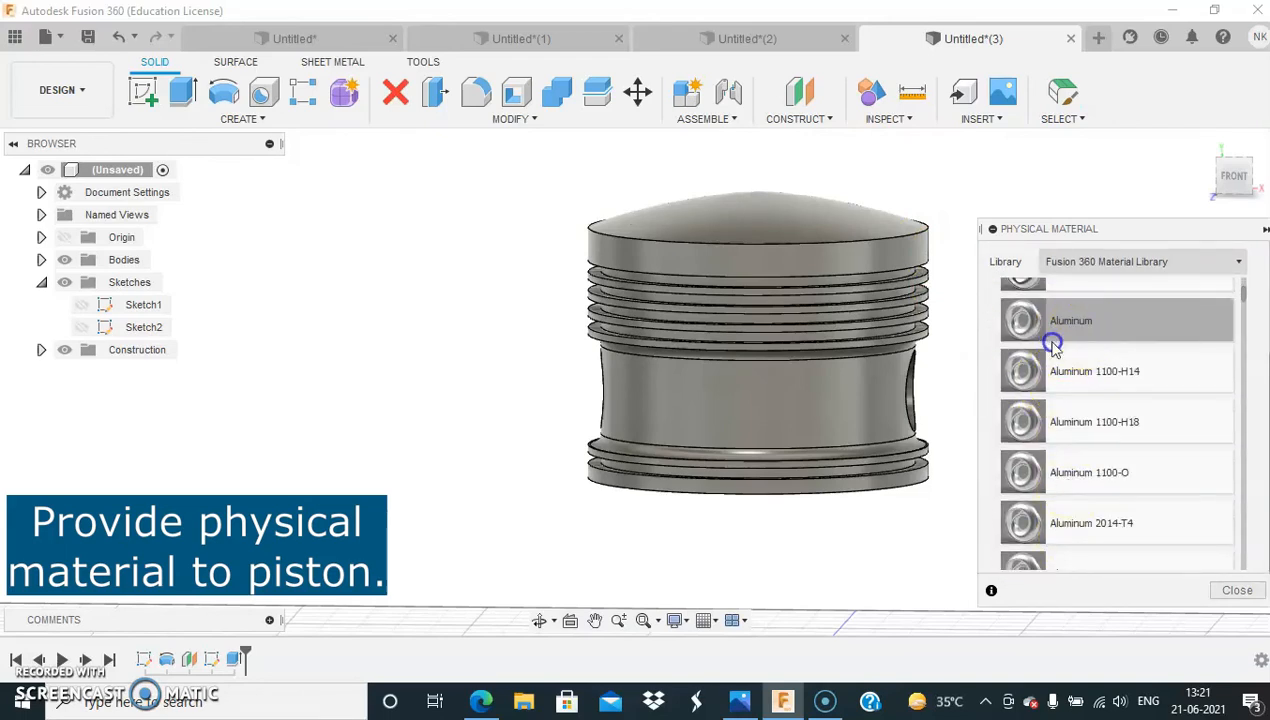
left_click_drag(1049, 330, 802, 397)
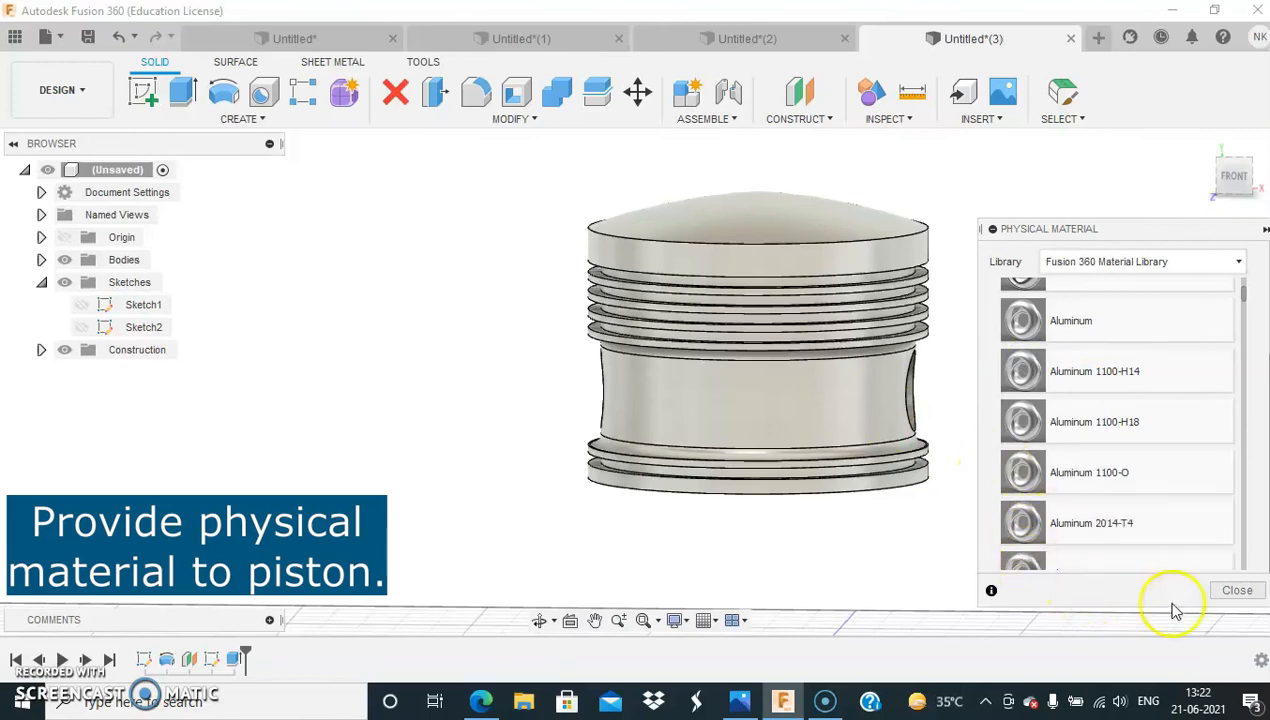
left_click(1235, 590)
left_click(1207, 146)
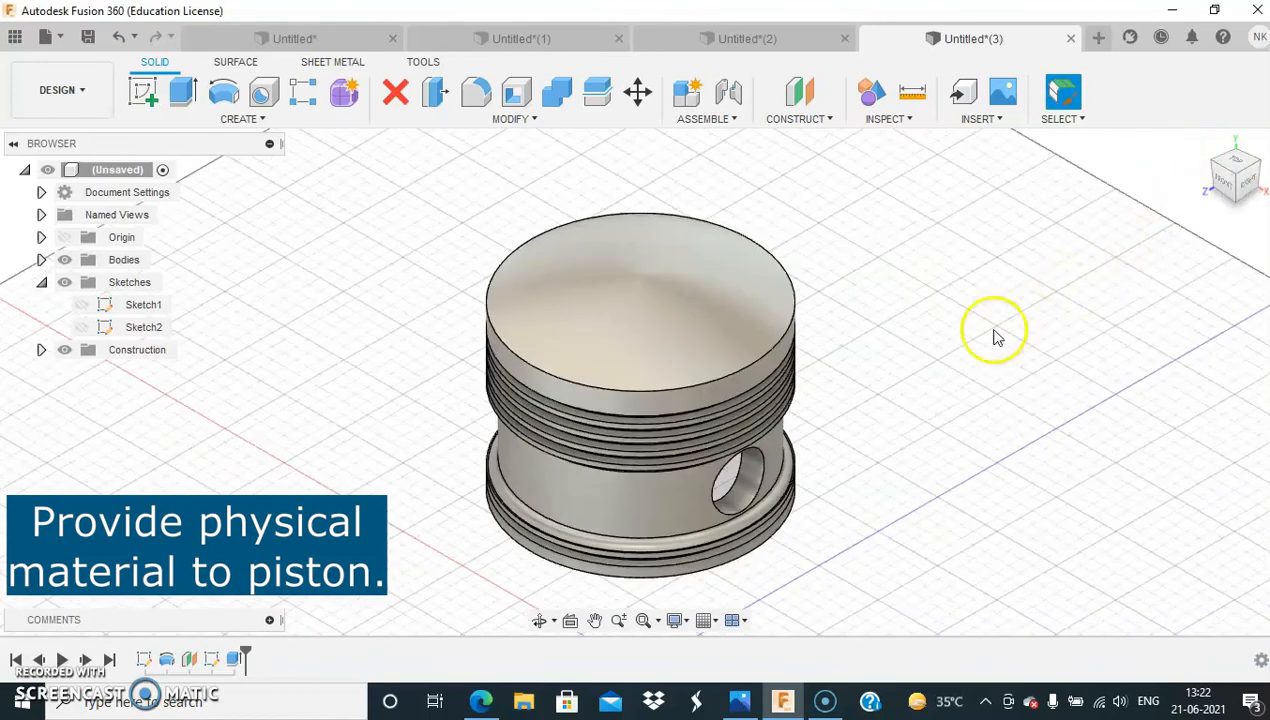